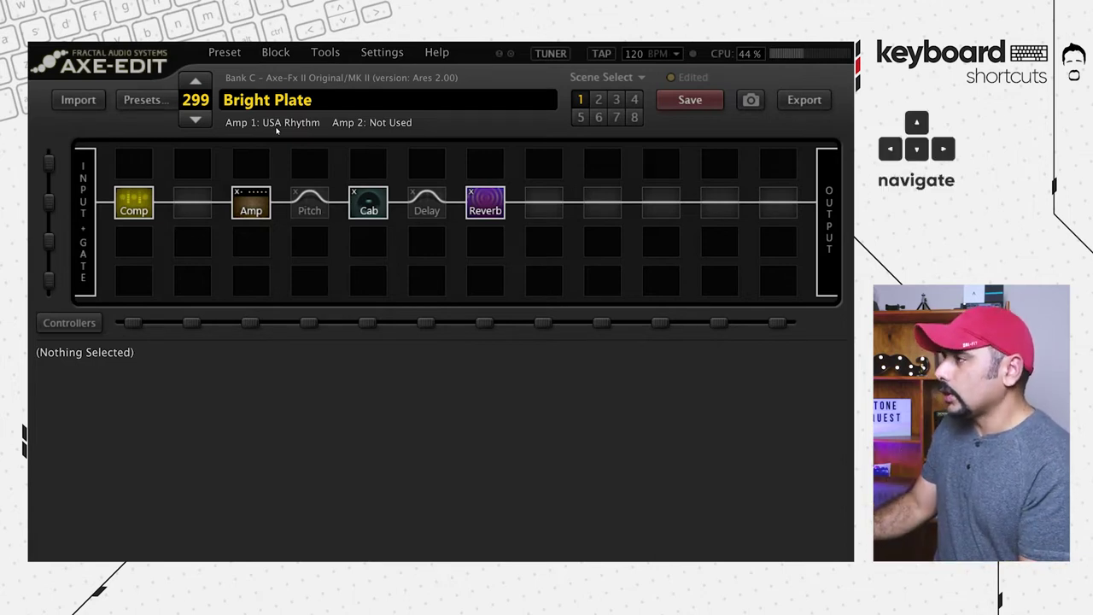
Move the grid selection along the empty top row to its last cell.
{"action": "key", "text": "Up"}
{"action": "key", "text": "Right"}
{"action": "key", "text": "Right"}
{"action": "key", "text": "Right"}
{"action": "key", "text": "Right"}
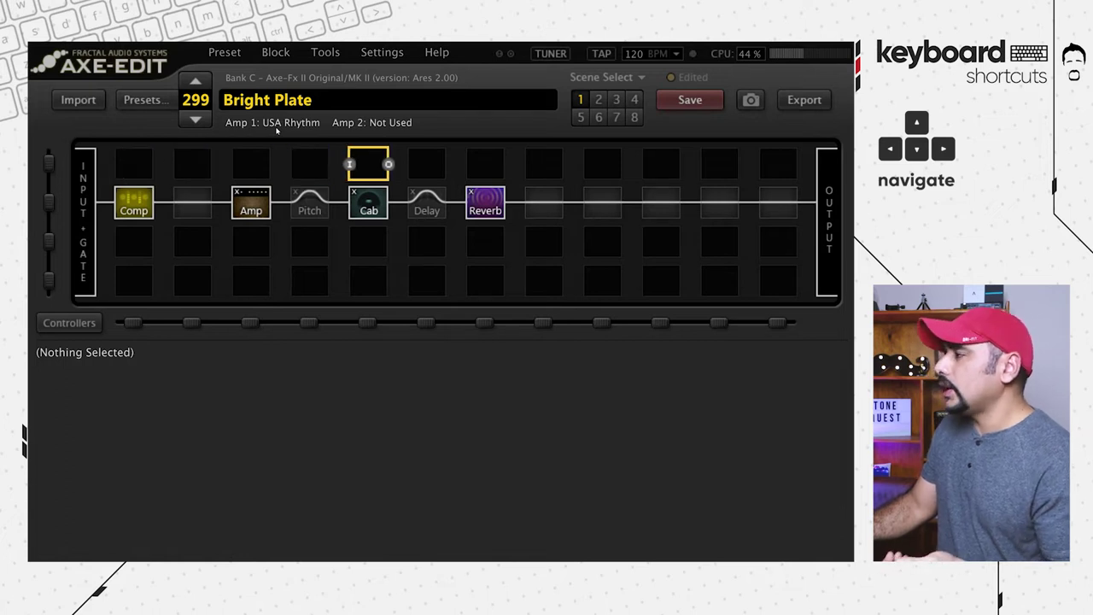
{"action": "key", "text": "Right"}
{"action": "key", "text": "Left"}
{"action": "key", "text": "Right"}
{"action": "key", "text": "Right"}
{"action": "key", "text": "Right"}
{"action": "key", "text": "Right"}
{"action": "key", "text": "Right"}
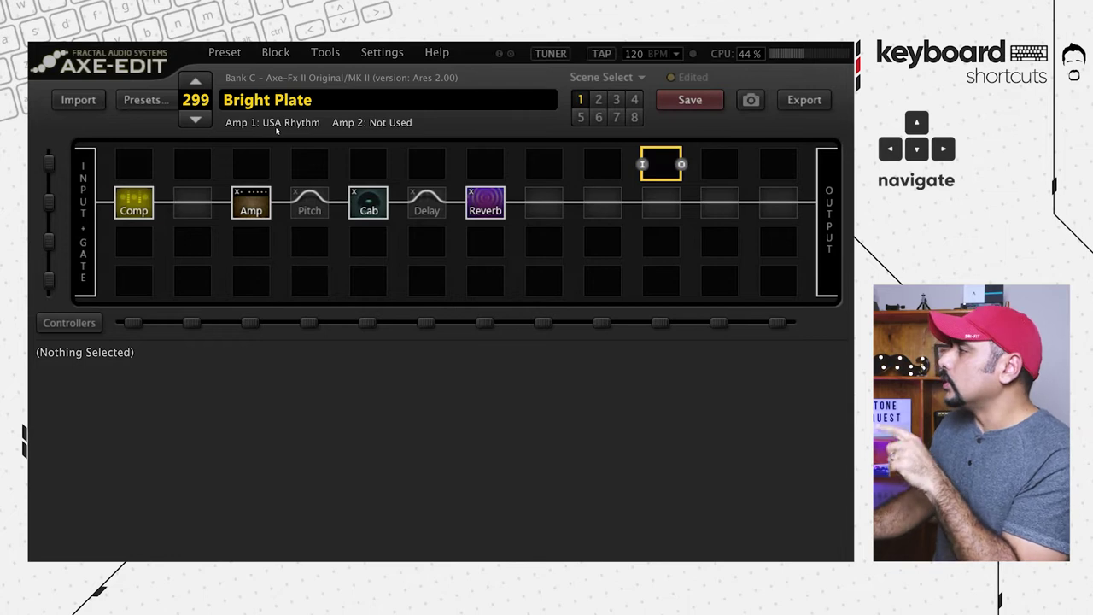
{"action": "key", "text": "Right"}
{"action": "key", "text": "Right"}
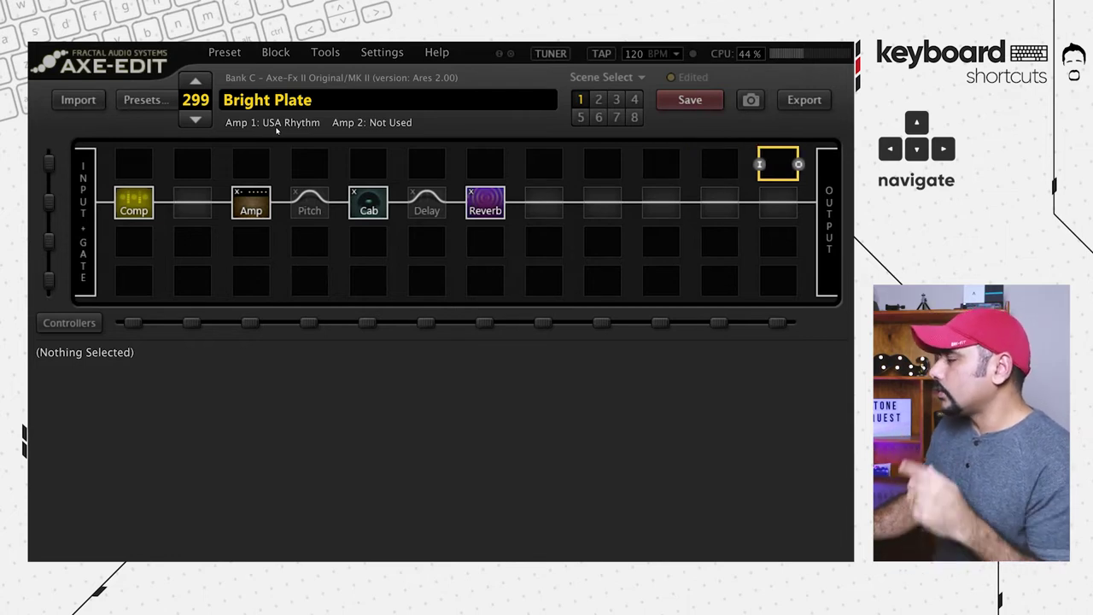
Move the grid selection down to the bottom row and traverse that row back and forth.
{"action": "key", "text": "Left"}
{"action": "key", "text": "Down"}
{"action": "key", "text": "Down"}
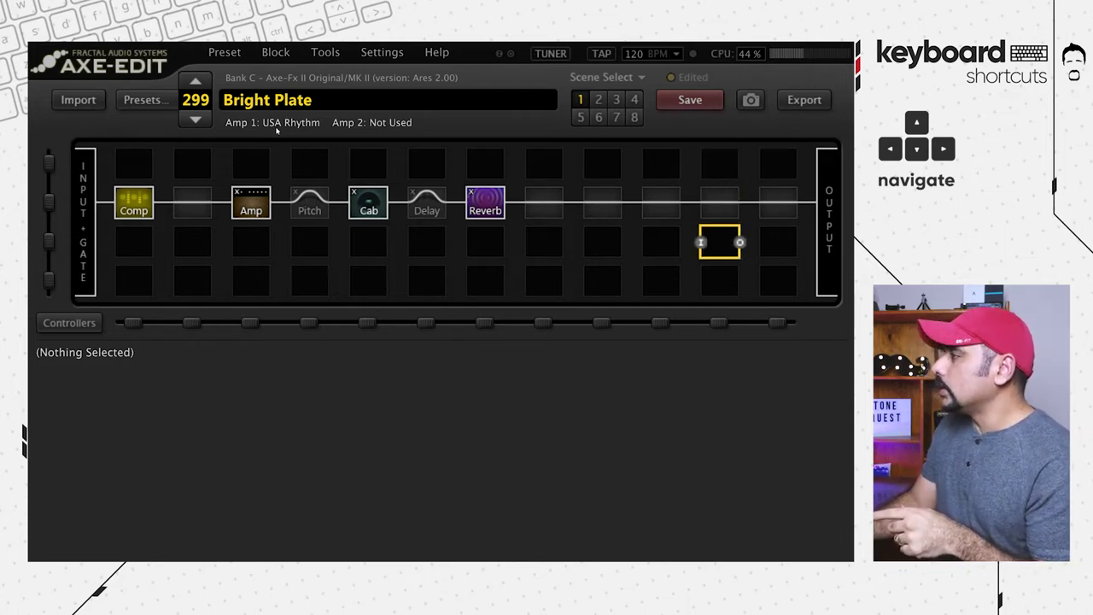
{"action": "key", "text": "Down"}
{"action": "key", "text": "Left"}
{"action": "key", "text": "Left"}
{"action": "key", "text": "Left"}
{"action": "key", "text": "Left"}
{"action": "key", "text": "Left"}
{"action": "key", "text": "Left"}
{"action": "key", "text": "Right"}
{"action": "key", "text": "Right"}
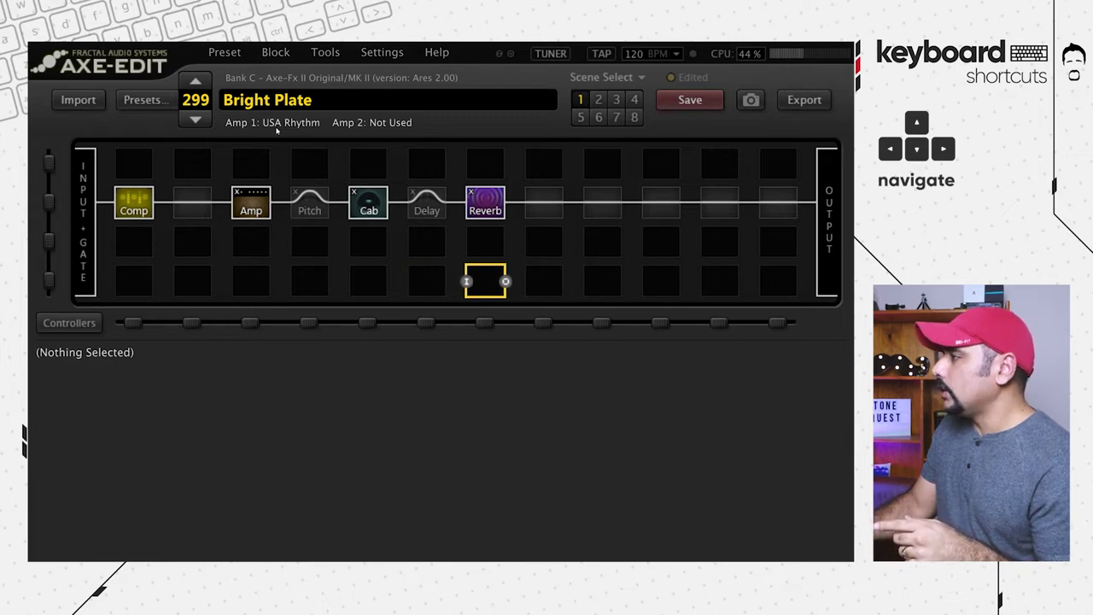
{"action": "key", "text": "Right"}
Bring the grid selection along the bottom row and up onto the Amp block, and refresh the editor.
{"action": "key", "text": "Left"}
{"action": "key", "text": "Left"}
{"action": "key", "text": "Left"}
{"action": "key", "text": "Left"}
{"action": "key", "text": "Left"}
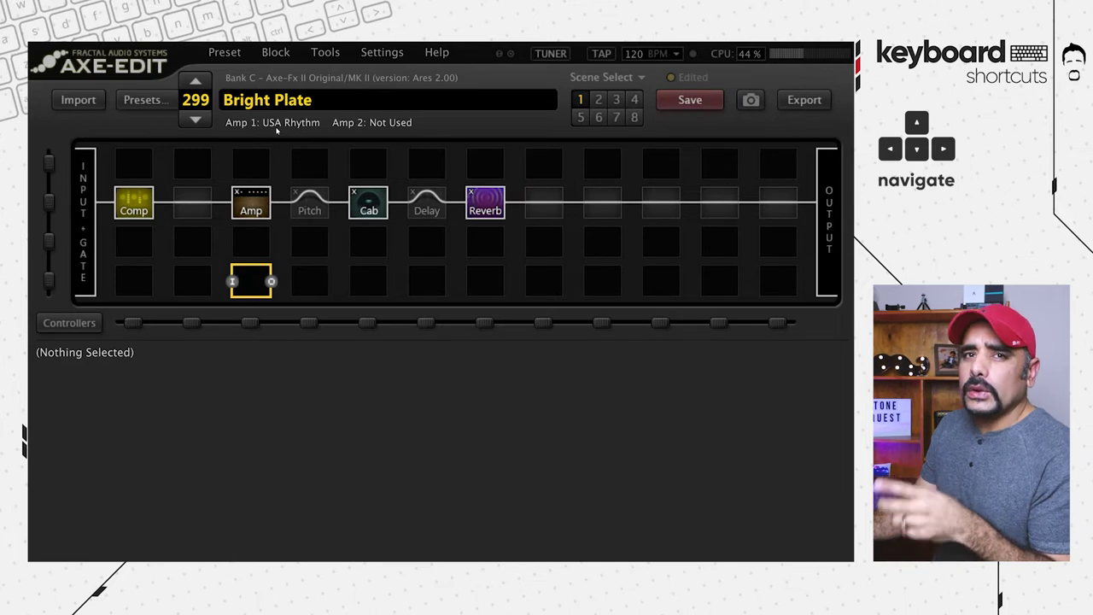
{"action": "key", "text": "Up"}
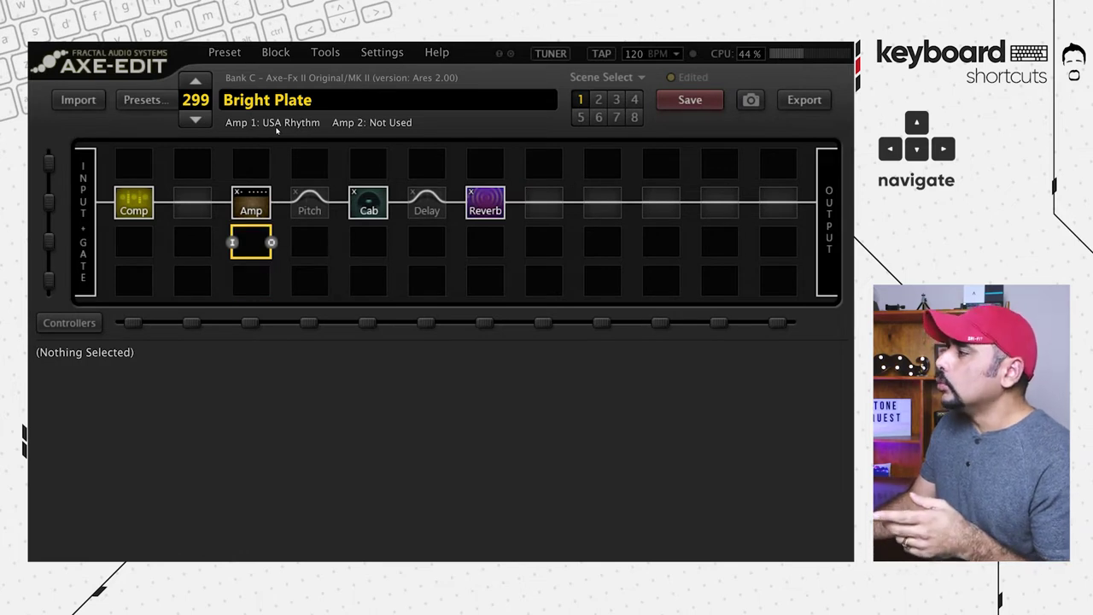
{"action": "key", "text": "Up"}
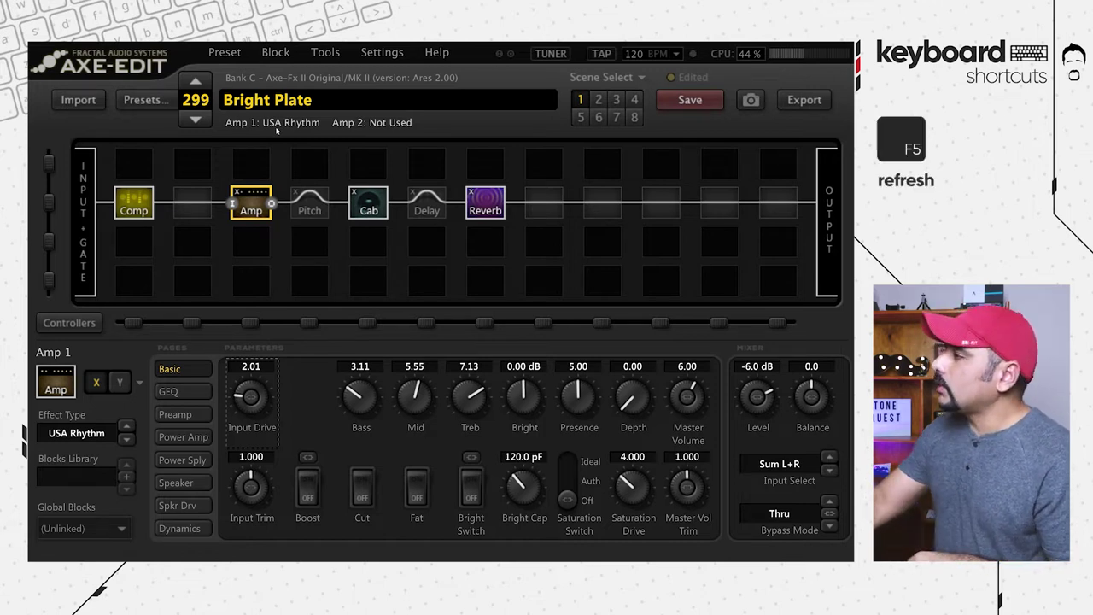
{"action": "key", "text": "F5"}
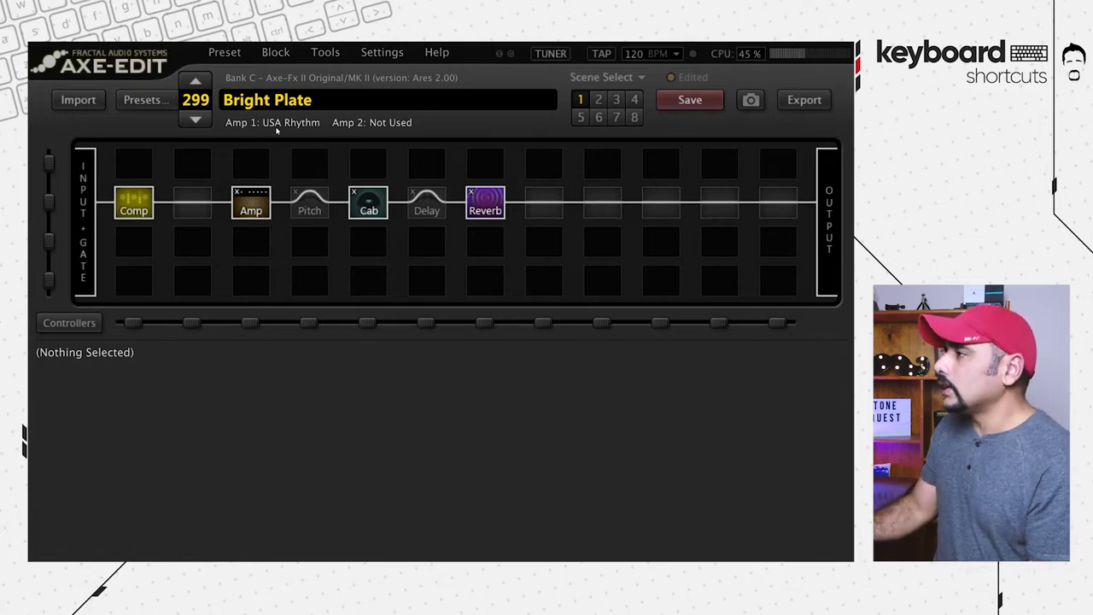
Move the grid selection back and forth along the top row, and bring it down onto the Amp block.
{"action": "key", "text": "Right"}
{"action": "key", "text": "Right"}
{"action": "key", "text": "Right"}
{"action": "key", "text": "Right"}
{"action": "key", "text": "Right"}
{"action": "key", "text": "Right"}
{"action": "key", "text": "Right"}
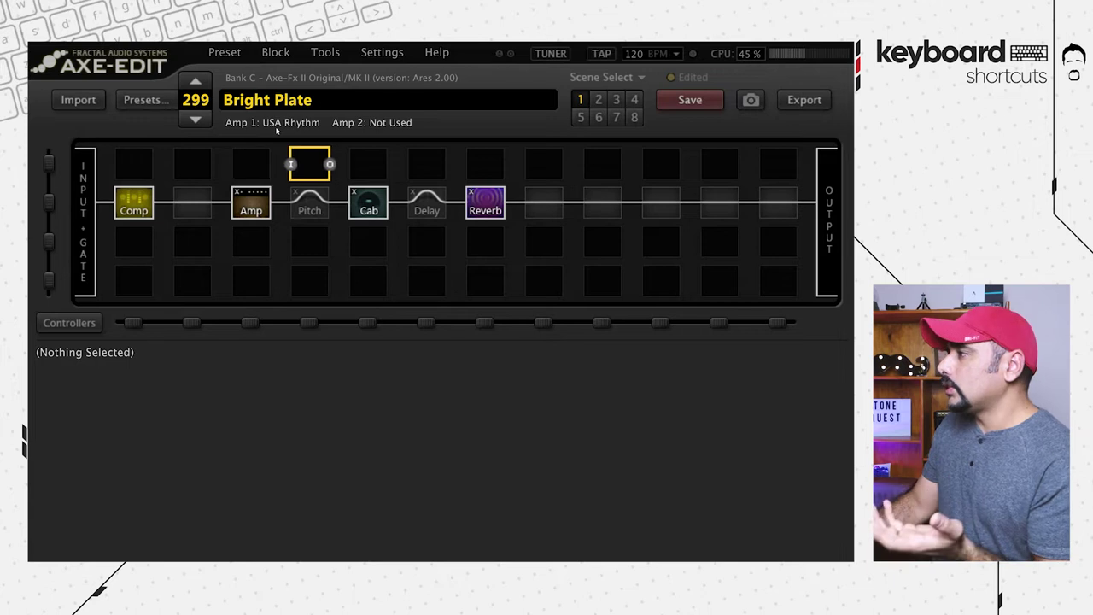
{"action": "key", "text": "Right"}
{"action": "key", "text": "Right"}
{"action": "key", "text": "Right"}
{"action": "key", "text": "Left"}
{"action": "key", "text": "Left"}
{"action": "key", "text": "Left"}
{"action": "key", "text": "Left"}
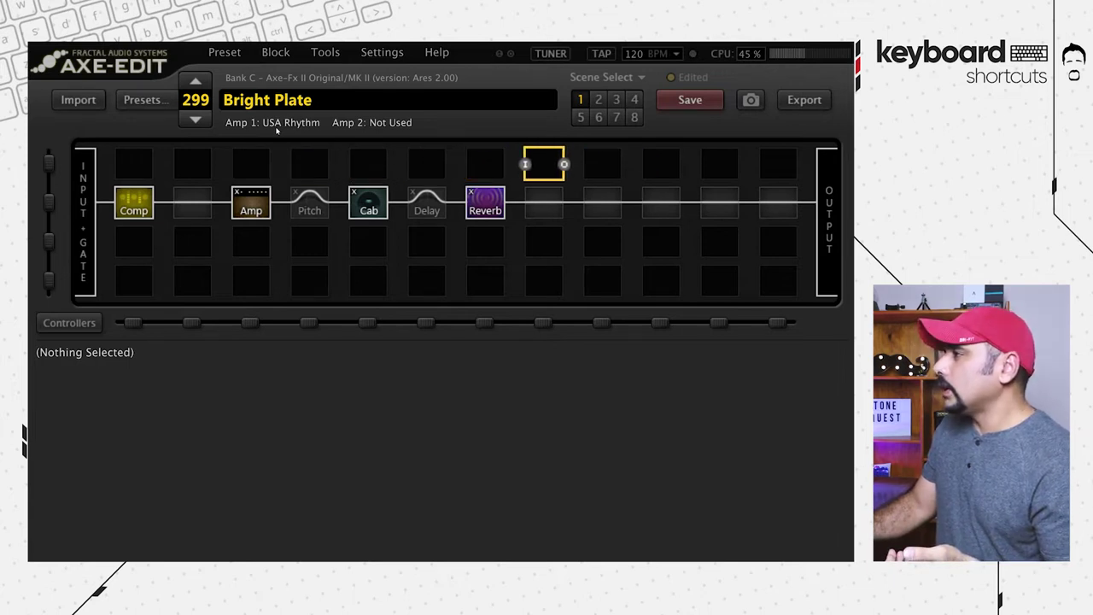
{"action": "key", "text": "Right"}
{"action": "key", "text": "Right"}
{"action": "key", "text": "Right"}
{"action": "key", "text": "Left"}
{"action": "key", "text": "Left"}
{"action": "key", "text": "Left"}
{"action": "key", "text": "Left"}
{"action": "key", "text": "Left"}
{"action": "key", "text": "Left"}
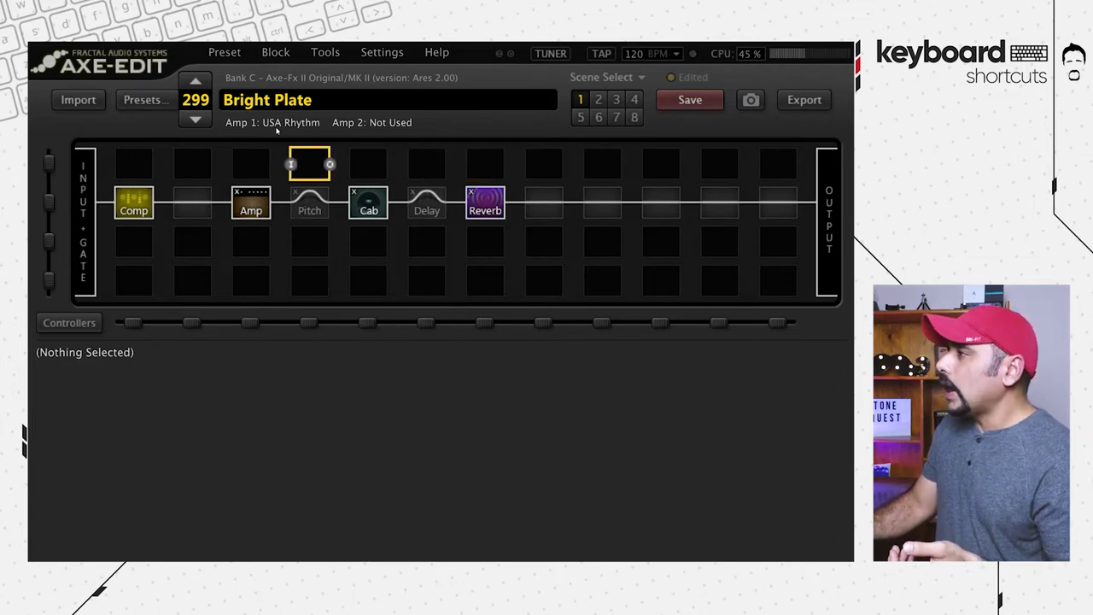
{"action": "key", "text": "Down"}
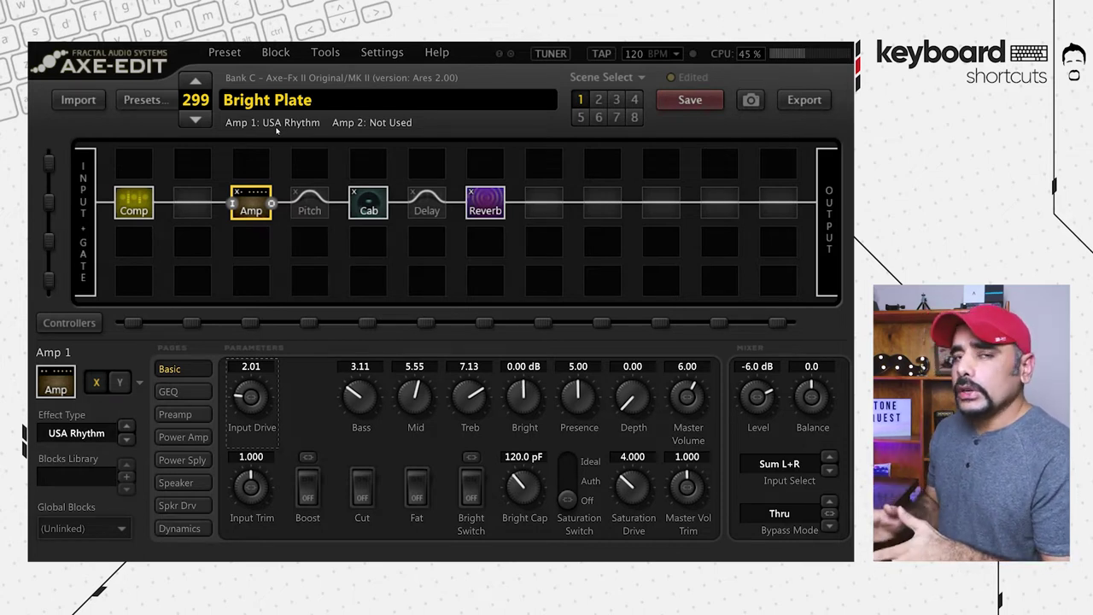
Toggle the Amp block's bypass on and off, and switch the block to Y and back to X.
{"action": "key", "text": "space"}
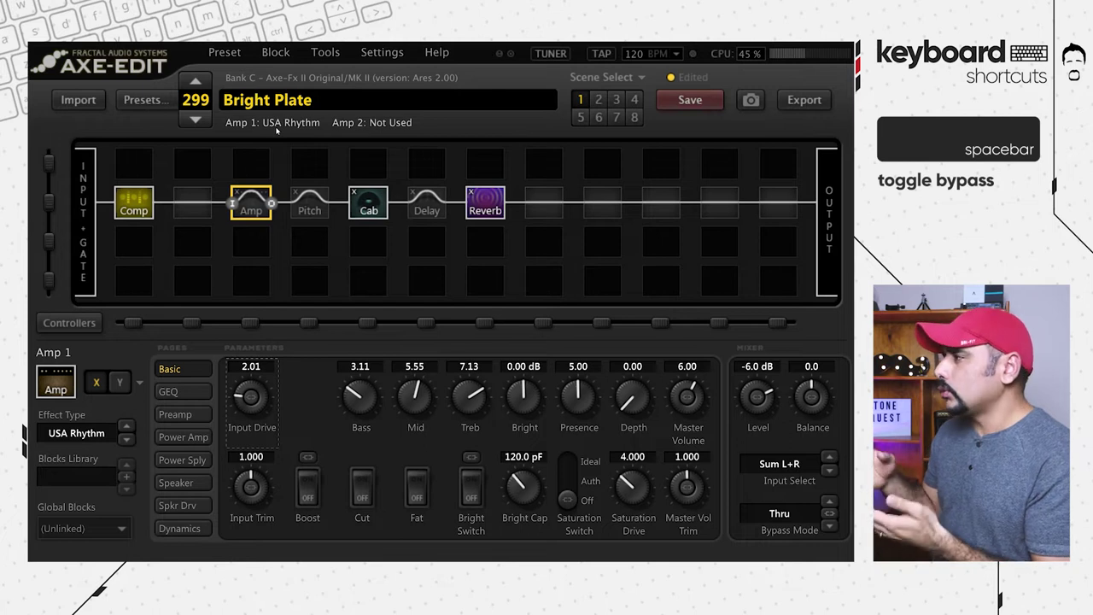
{"action": "key", "text": "space"}
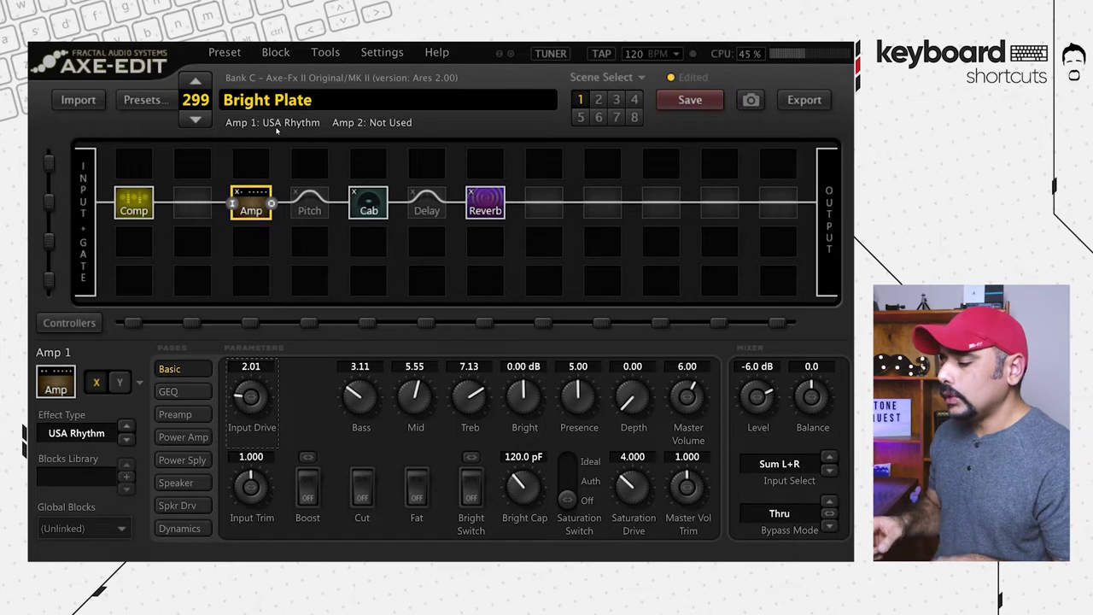
{"action": "key", "text": "x"}
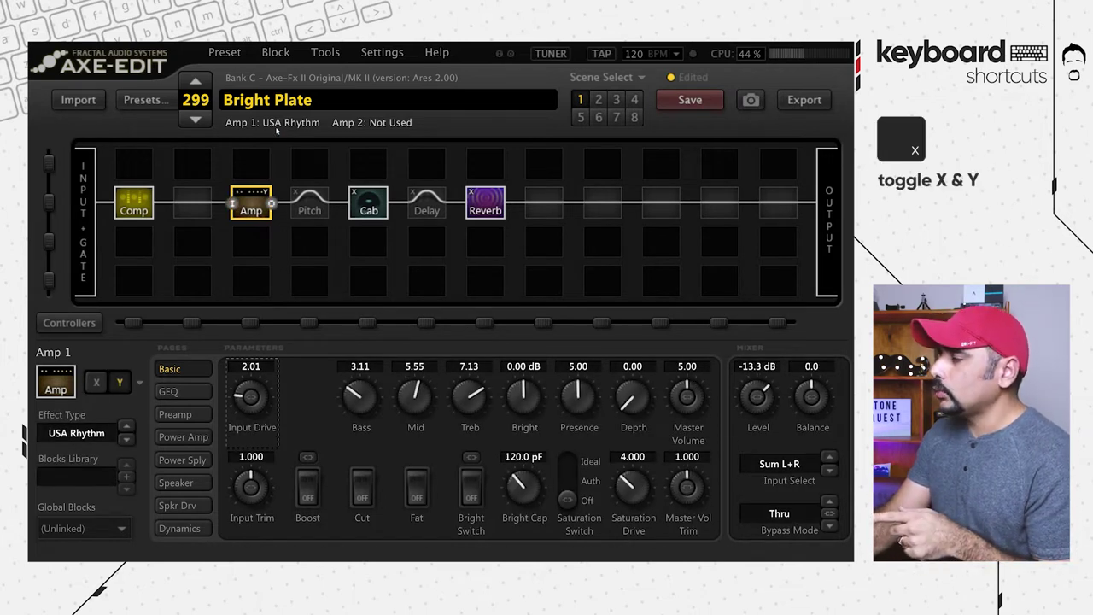
{"action": "key", "text": "x"}
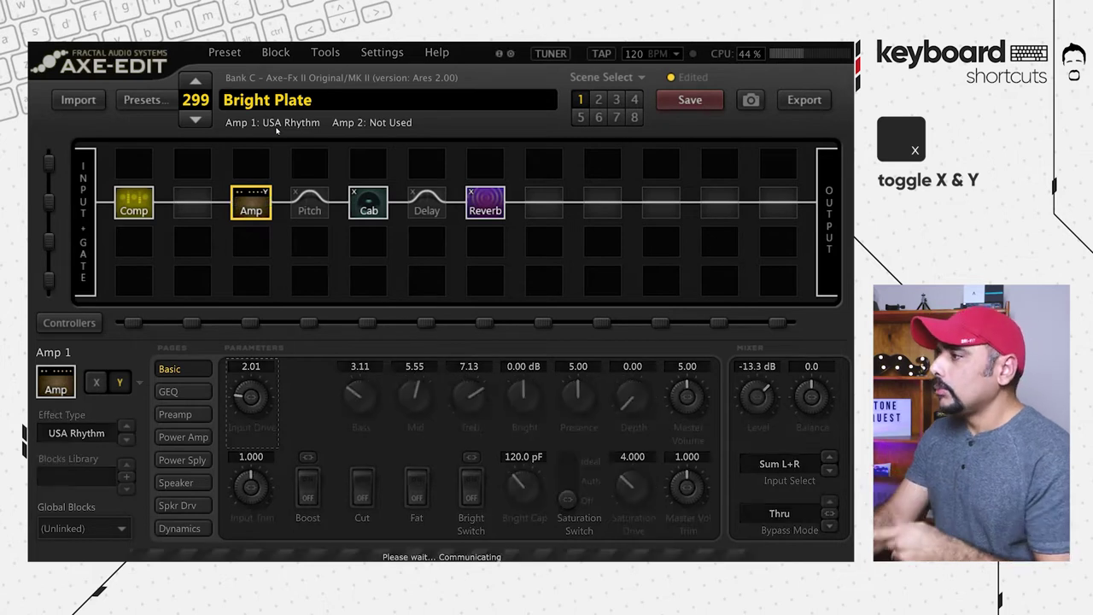
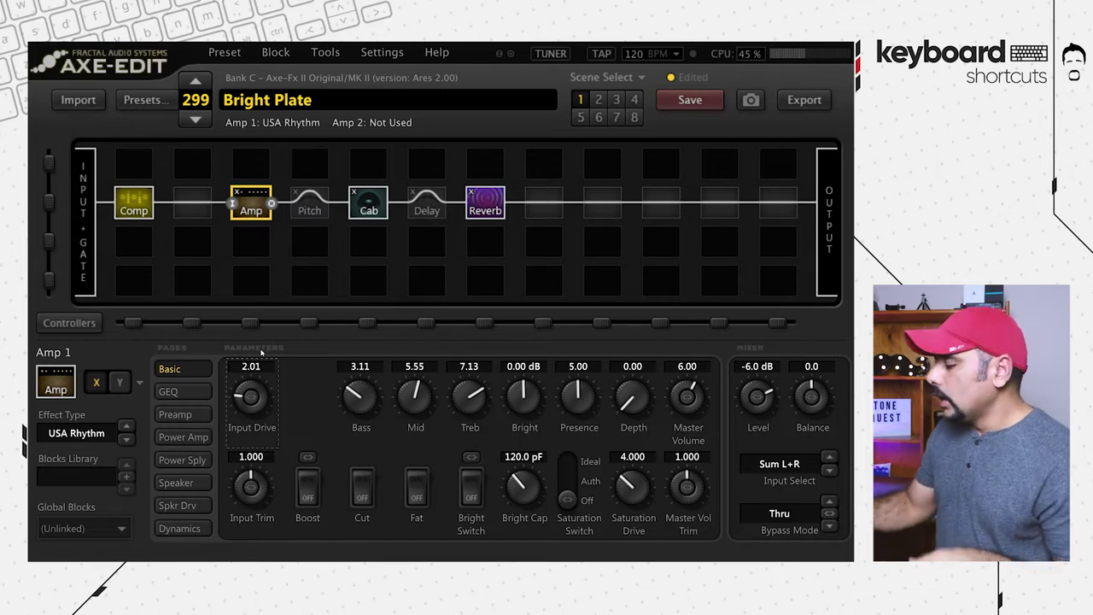
Adjust the Amp block's Input Drive up and down in single increments, bringing it up to 2.91.
{"action": "key", "text": "Up"}
{"action": "key", "text": "Up"}
{"action": "key", "text": "Up"}
{"action": "key", "text": "Up"}
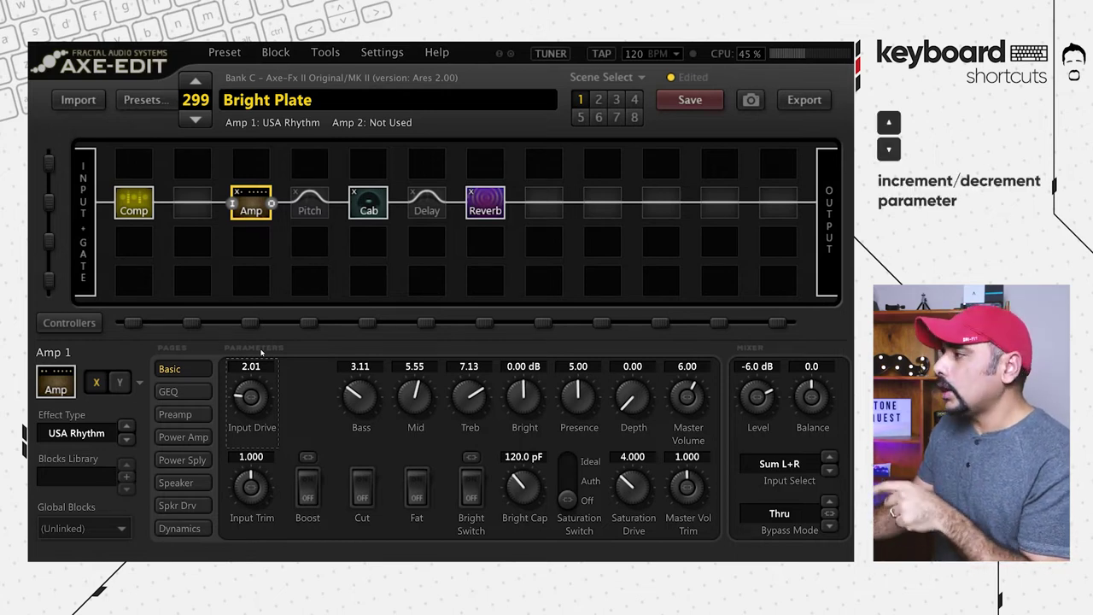
{"action": "key", "text": "Down"}
{"action": "key", "text": "Down"}
{"action": "key", "text": "Down"}
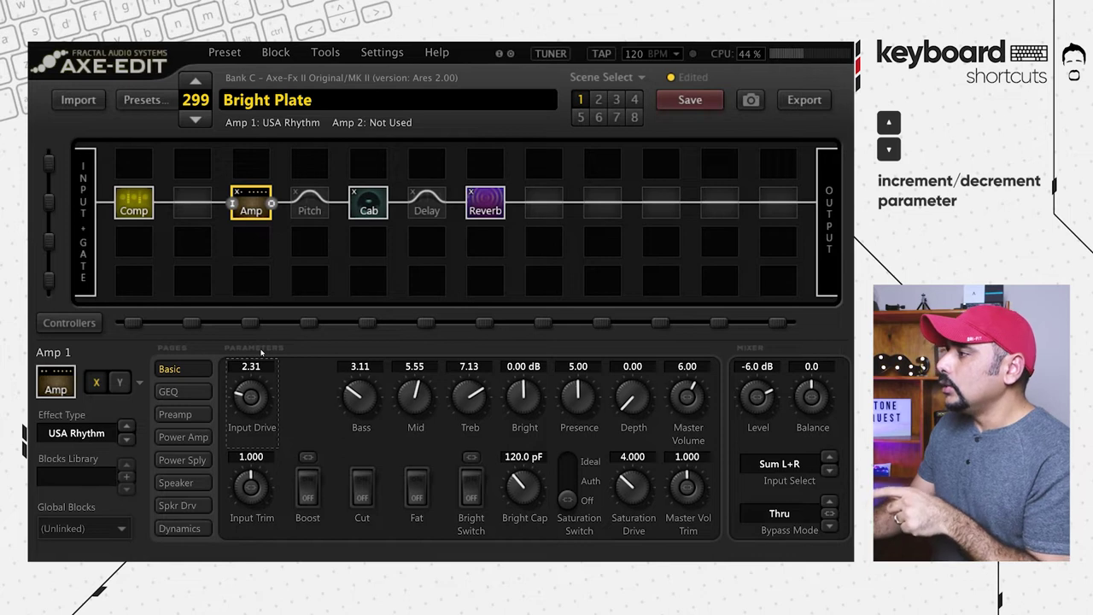
{"action": "key", "text": "Up"}
{"action": "key", "text": "Up"}
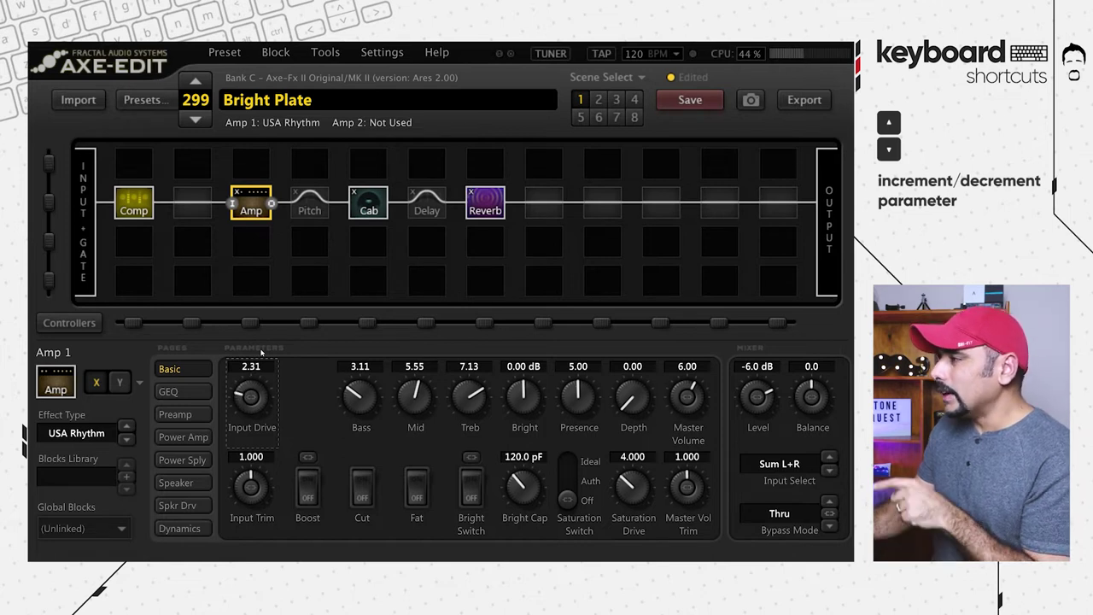
{"action": "key", "text": "Up"}
{"action": "key", "text": "Up"}
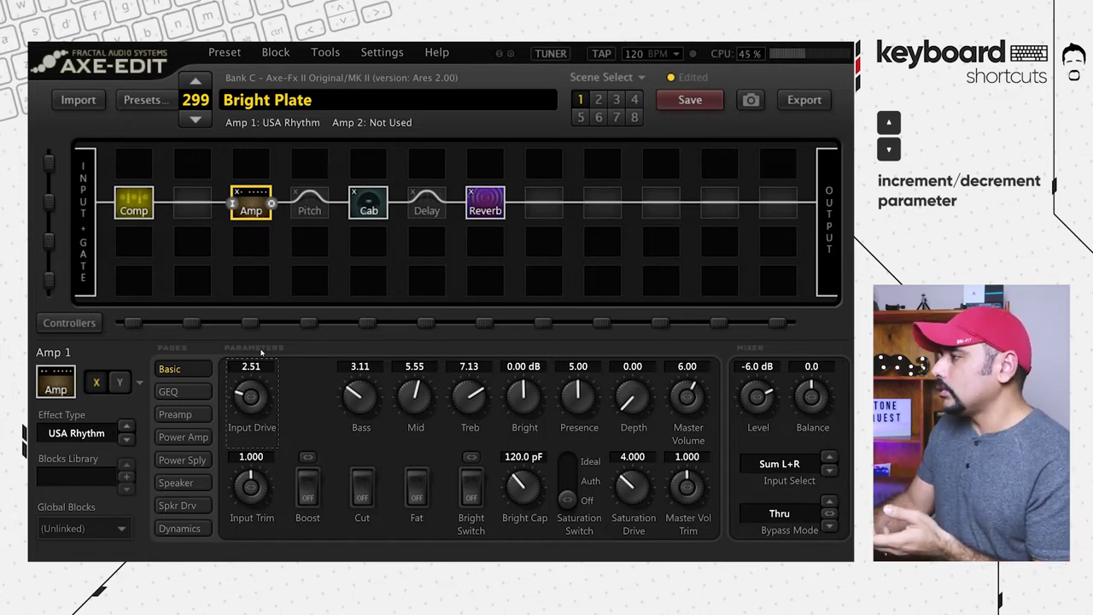
{"action": "key", "text": "Up"}
{"action": "key", "text": "Up"}
{"action": "key", "text": "Up"}
{"action": "key", "text": "Up"}
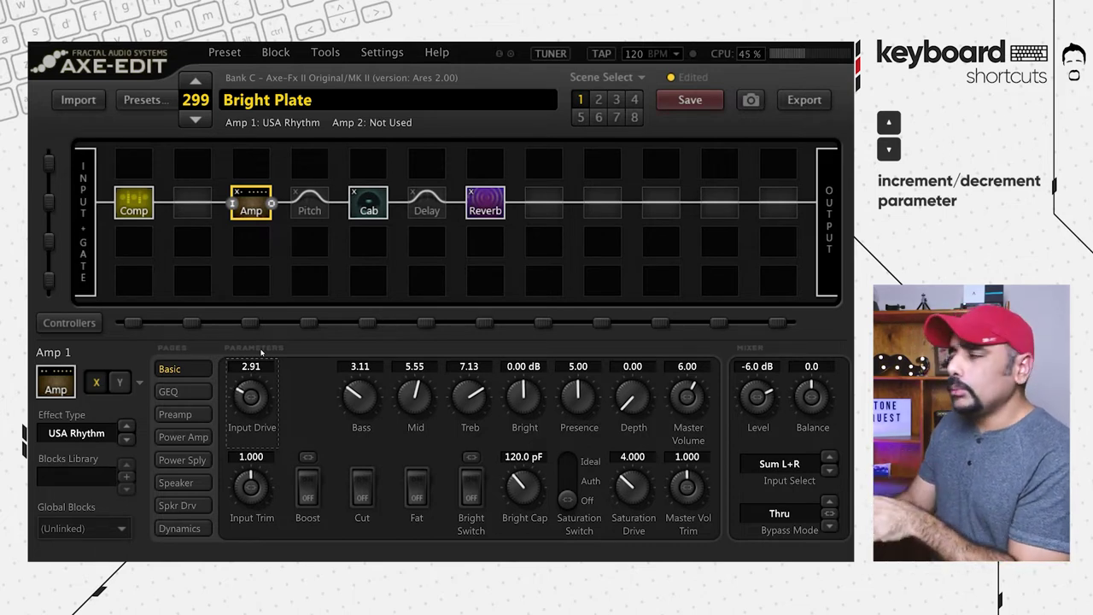
Step the Amp block's Input Drive down in single decrements to 2.21.
{"action": "key", "text": "Up"}
{"action": "key", "text": "Up"}
{"action": "key", "text": "Down"}
{"action": "key", "text": "Down"}
{"action": "key", "text": "Down"}
{"action": "key", "text": "Down"}
{"action": "key", "text": "Down"}
{"action": "key", "text": "Down"}
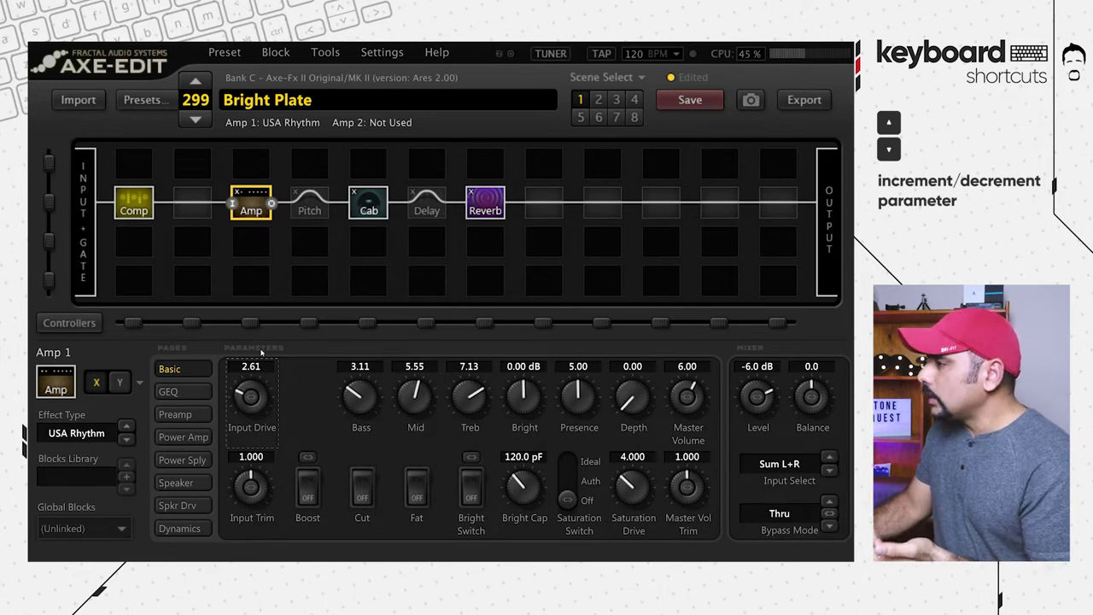
{"action": "key", "text": "Down"}
{"action": "key", "text": "Down"}
{"action": "key", "text": "Down"}
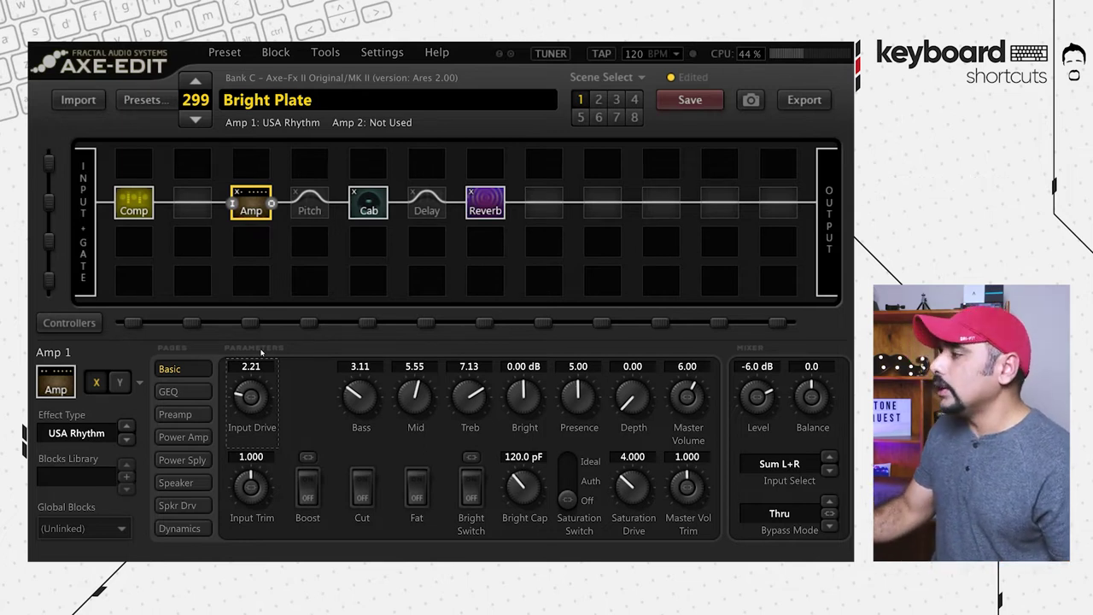
Set the Amp block's Input Drive directly to 8.
{"action": "key", "text": "Return"}
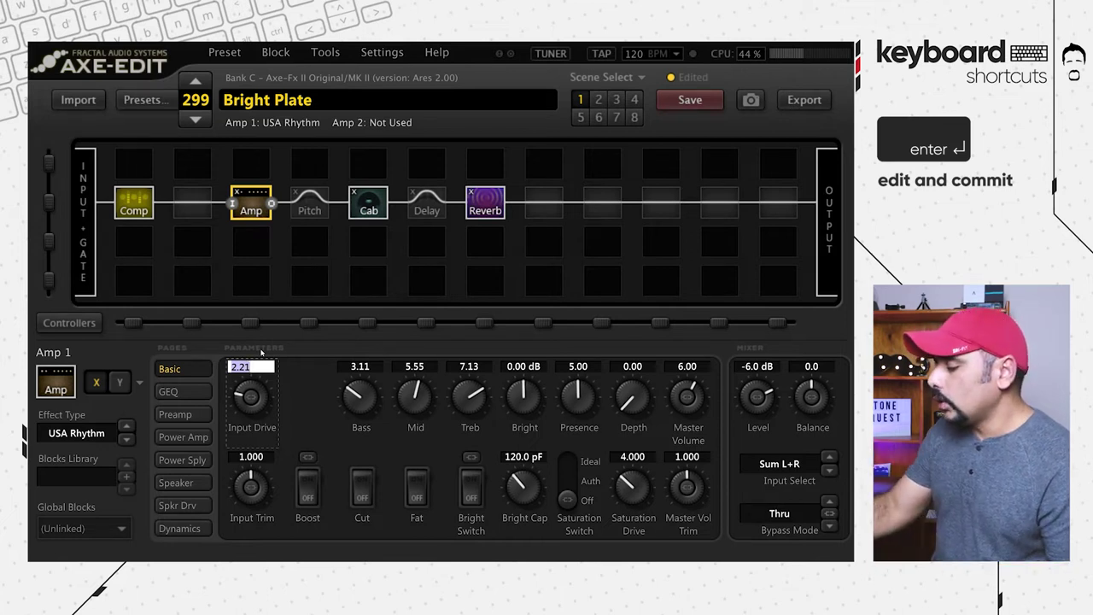
{"action": "type", "text": "8"}
{"action": "key", "text": "Return"}
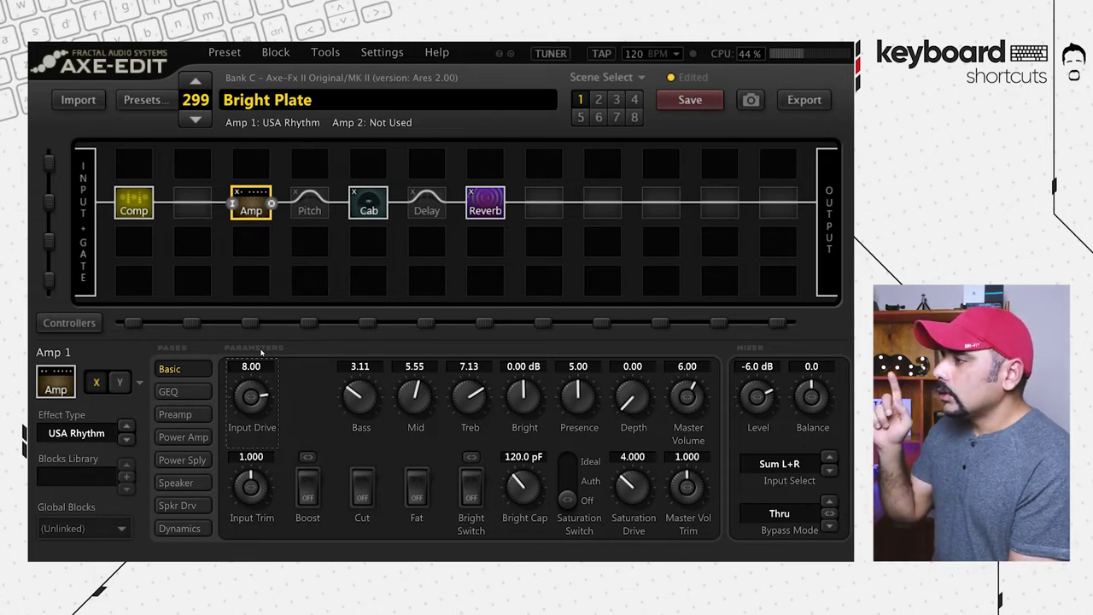
Set the Amp block's Input Drive directly to 2.
{"action": "key", "text": "Return"}
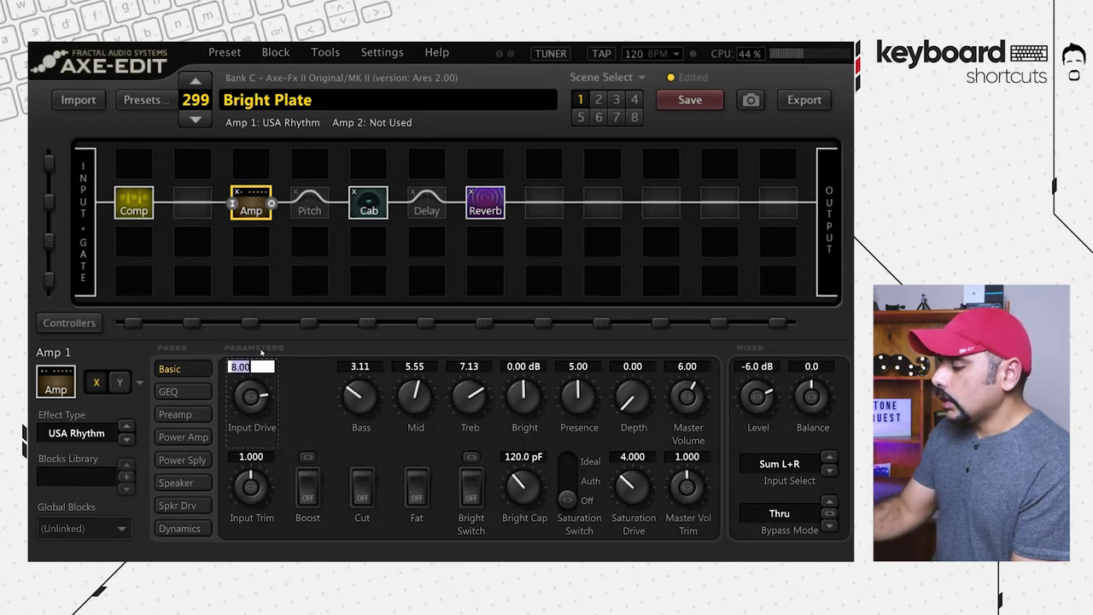
{"action": "type", "text": "2"}
{"action": "key", "text": "Return"}
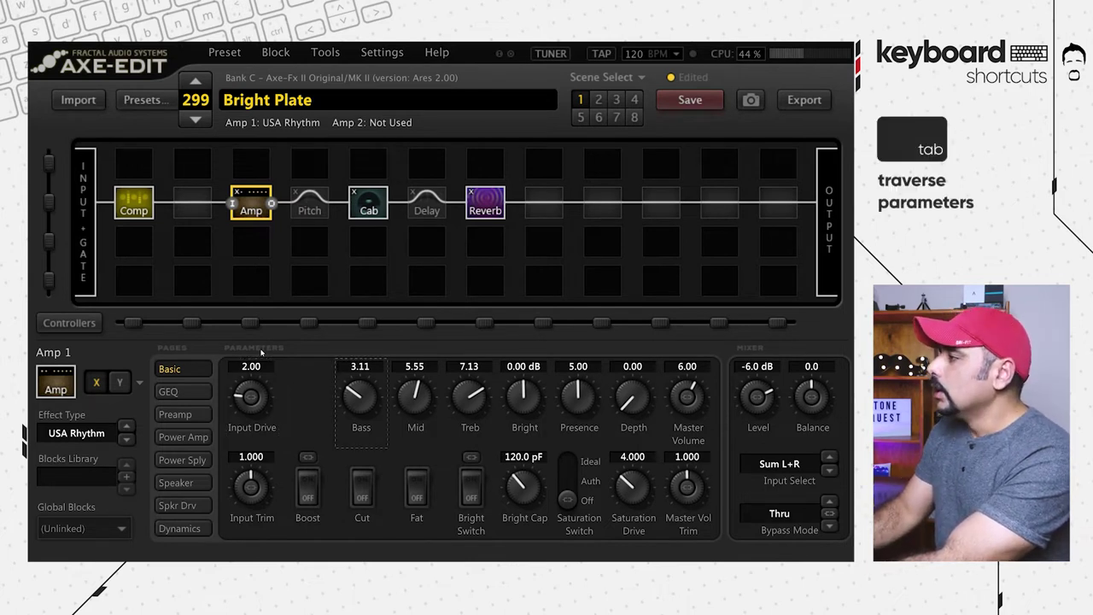
Move the parameter focus through the Amp block's Basic page from Bass to Master Vol Trim.
{"action": "key", "text": "Tab"}
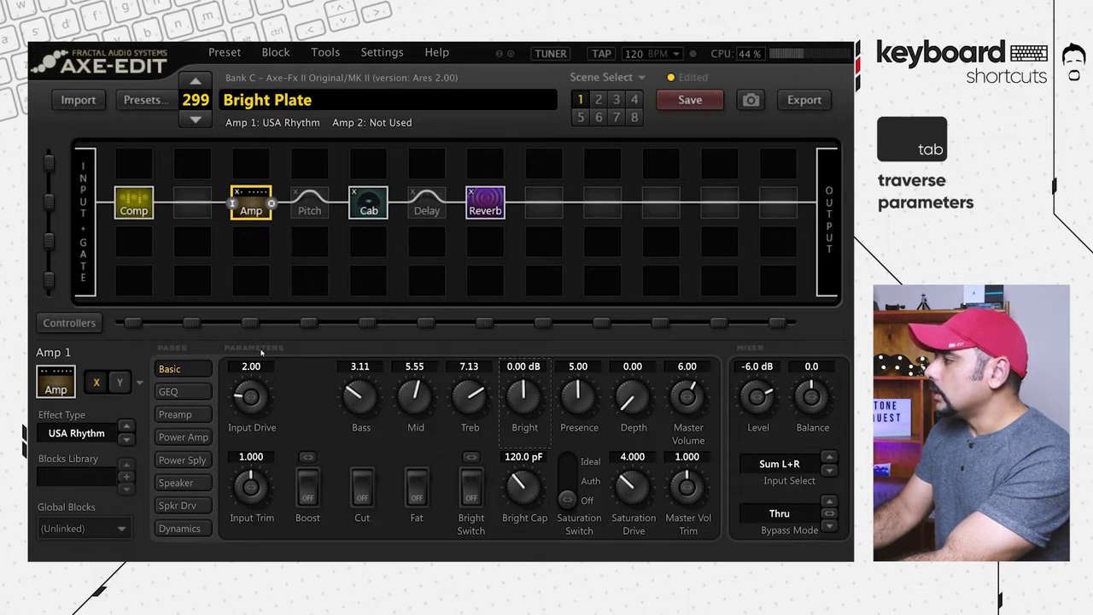
{"action": "key", "text": "Tab"}
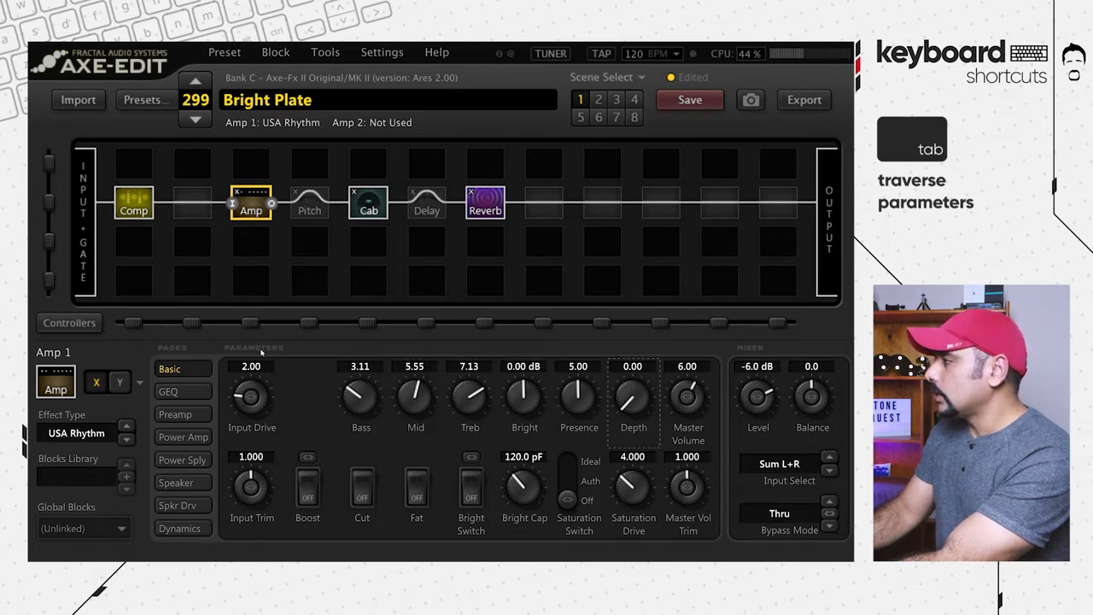
{"action": "key", "text": "Tab"}
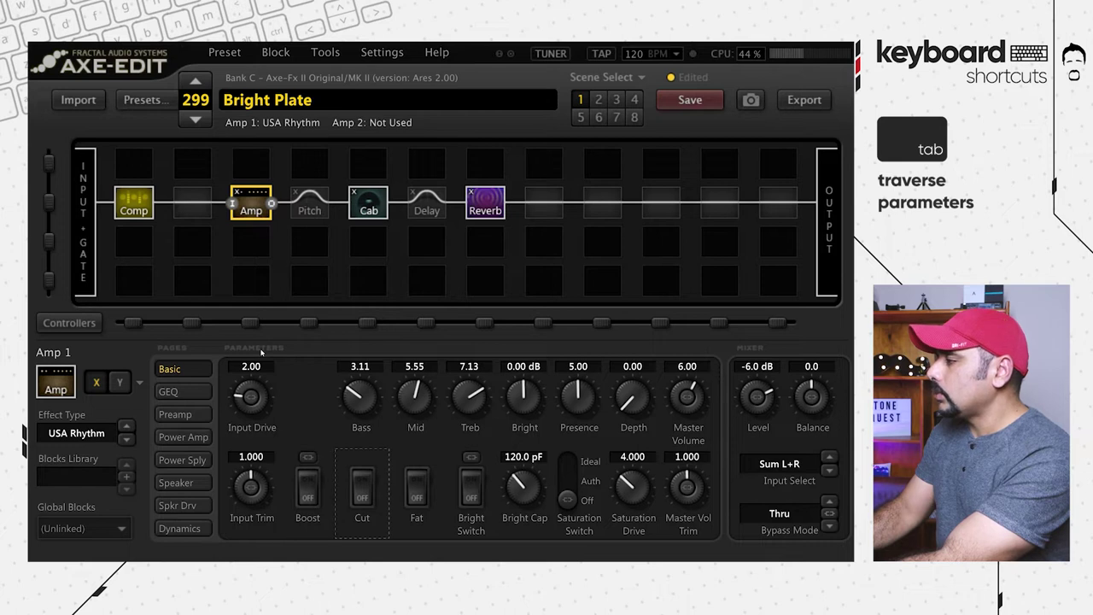
{"action": "key", "text": "Tab"}
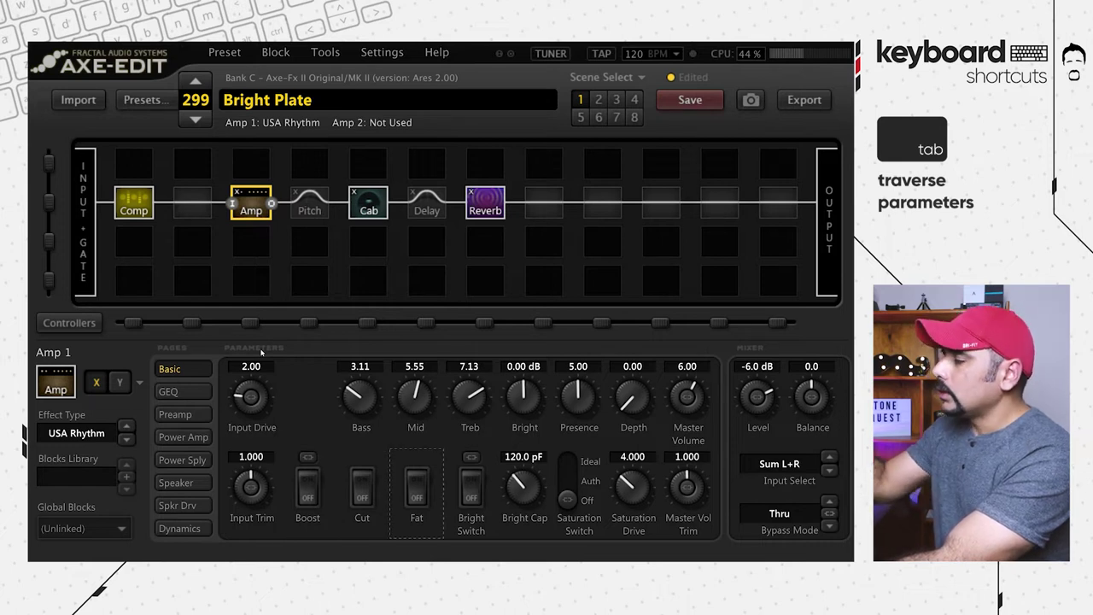
{"action": "key", "text": "Tab"}
{"action": "key", "text": "Tab"}
{"action": "key", "text": "Tab"}
{"action": "key", "text": "Tab"}
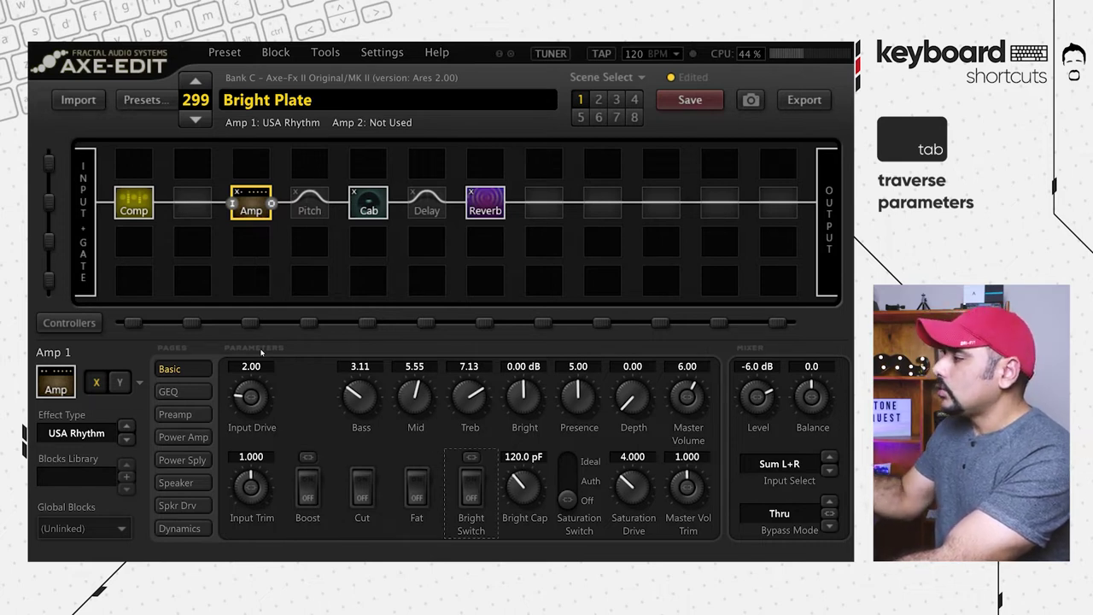
{"action": "key", "text": "Tab"}
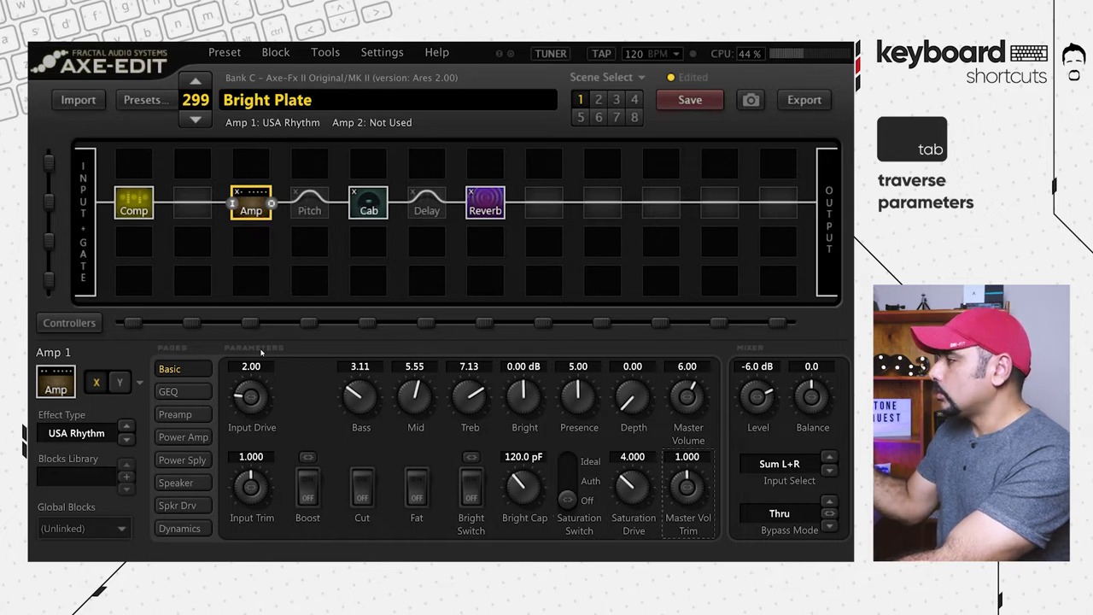
Cycle the parameter focus past Master Vol Trim around to Input Drive and open the Amp block's Preamp page.
{"action": "key", "text": "Tab"}
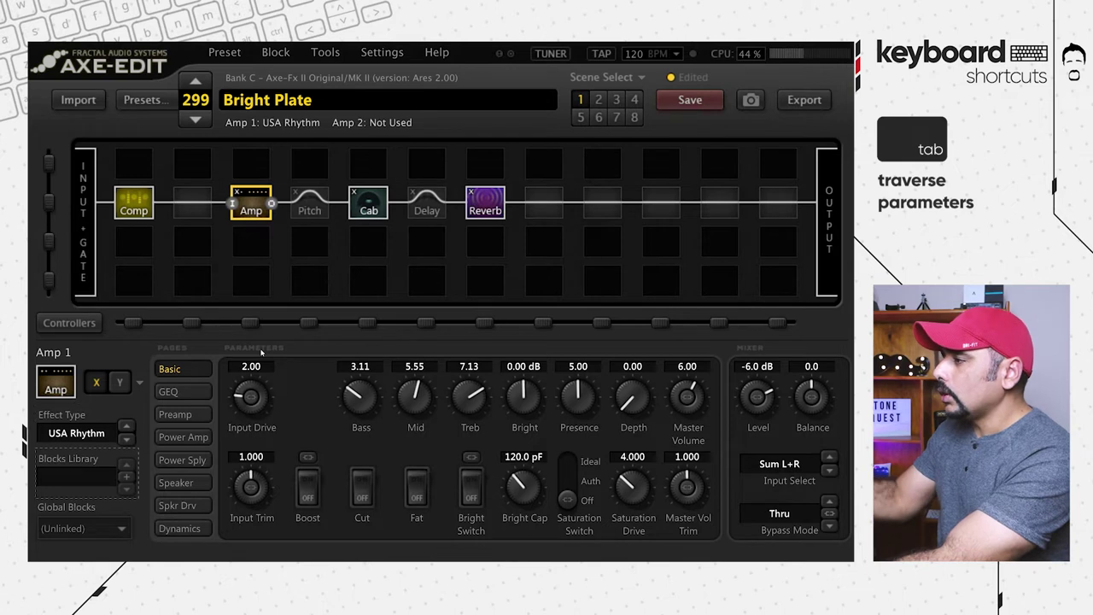
{"action": "key", "text": "Tab"}
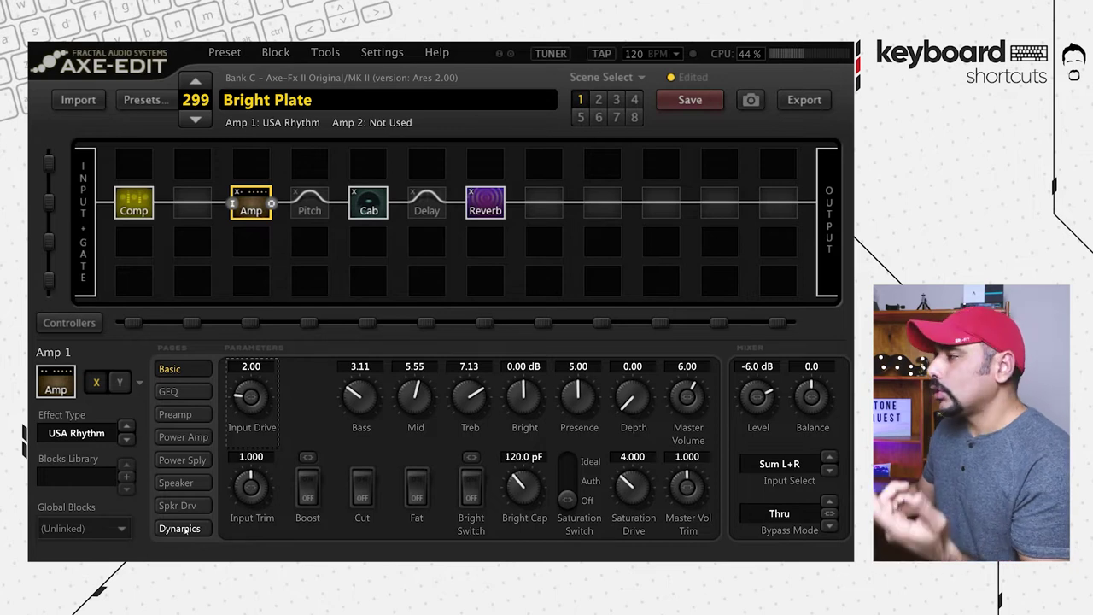
{"action": "left_click", "coordinate": [198, 415]}
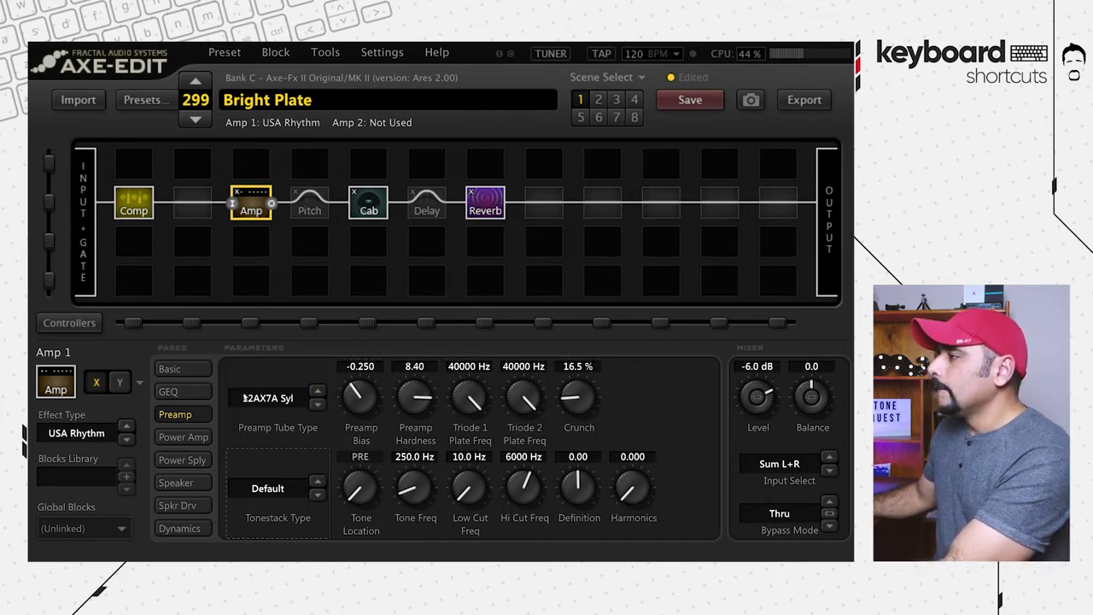
Return to the Amp block's Basic page, move the parameter focus to the Cut switch, and toggle it on and back off.
{"action": "left_click", "coordinate": [180, 372]}
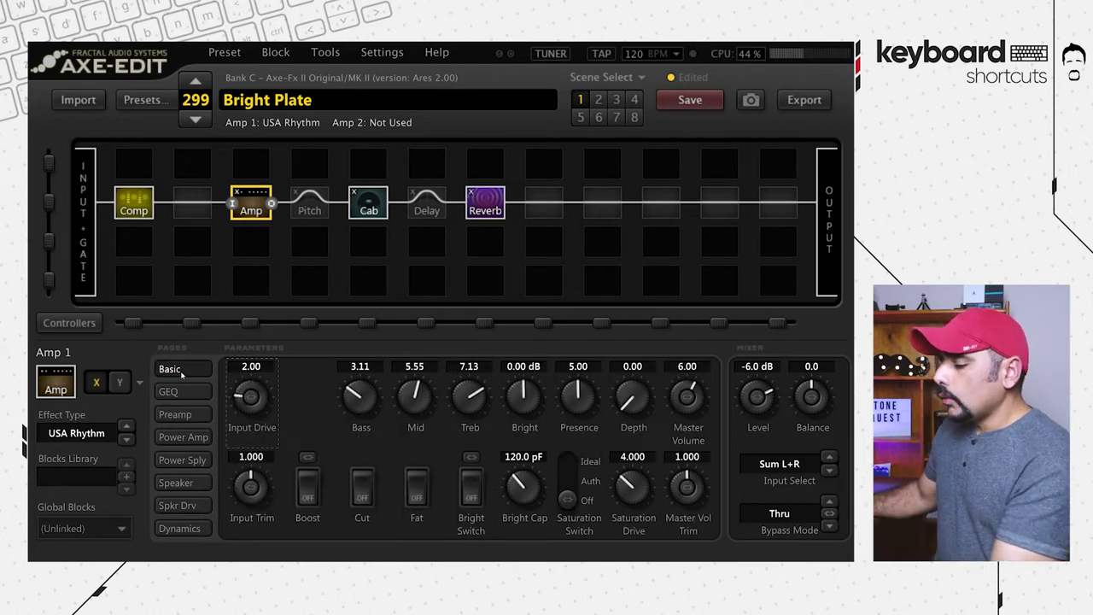
{"action": "key", "text": "Tab"}
{"action": "key", "text": "Tab"}
{"action": "key", "text": "Tab"}
{"action": "key", "text": "Tab"}
{"action": "key", "text": "Tab"}
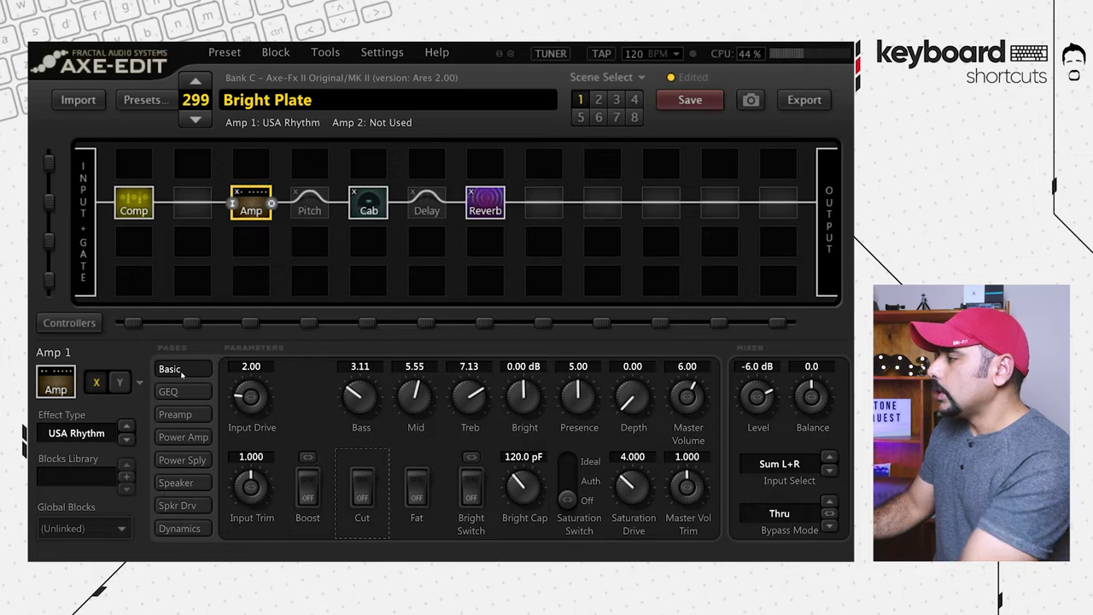
{"action": "key", "text": "space"}
{"action": "key", "text": "space"}
{"action": "key", "text": "space"}
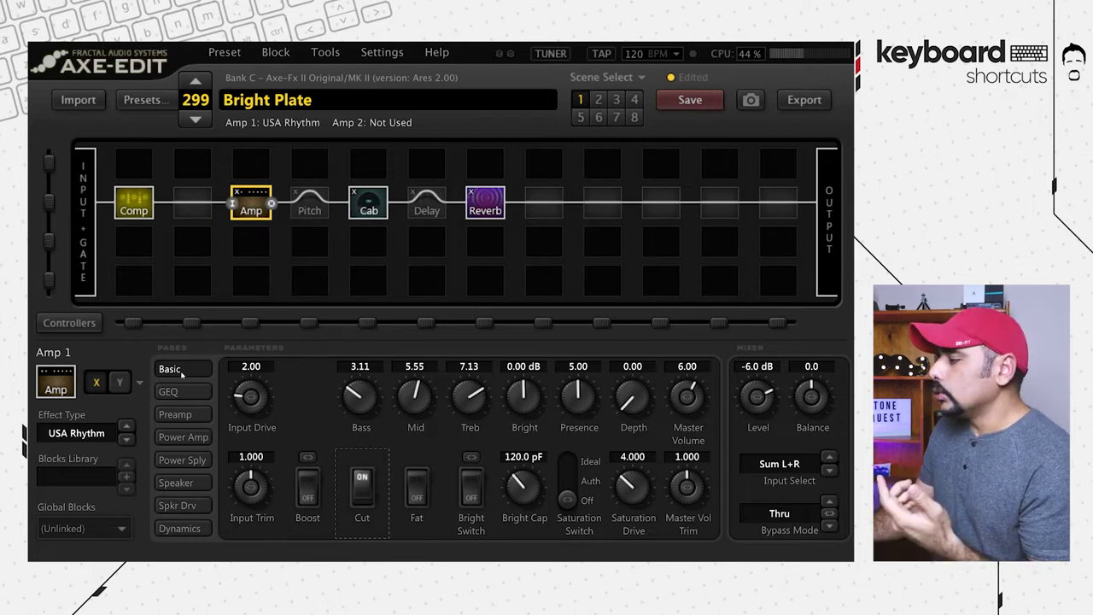
{"action": "key", "text": "space"}
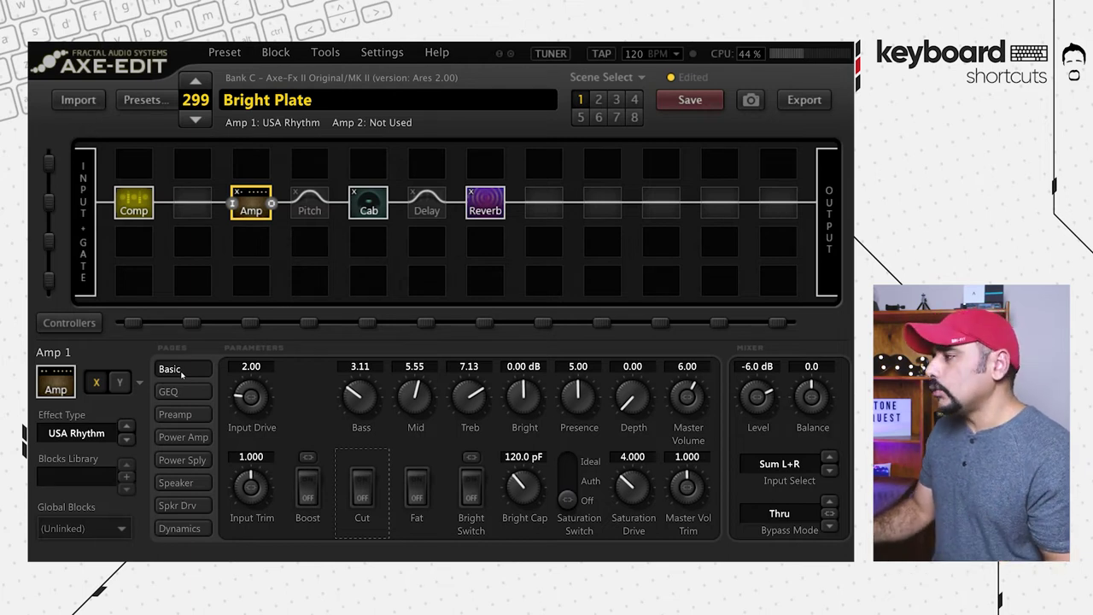
Move the parameter focus backwards from the Cut switch through the Amp block's Basic, mixer and library controls.
{"action": "key", "text": "shift+Tab"}
{"action": "key", "text": "shift+Tab"}
{"action": "key", "text": "shift+Tab"}
{"action": "key", "text": "shift+Tab"}
{"action": "key", "text": "shift+Tab"}
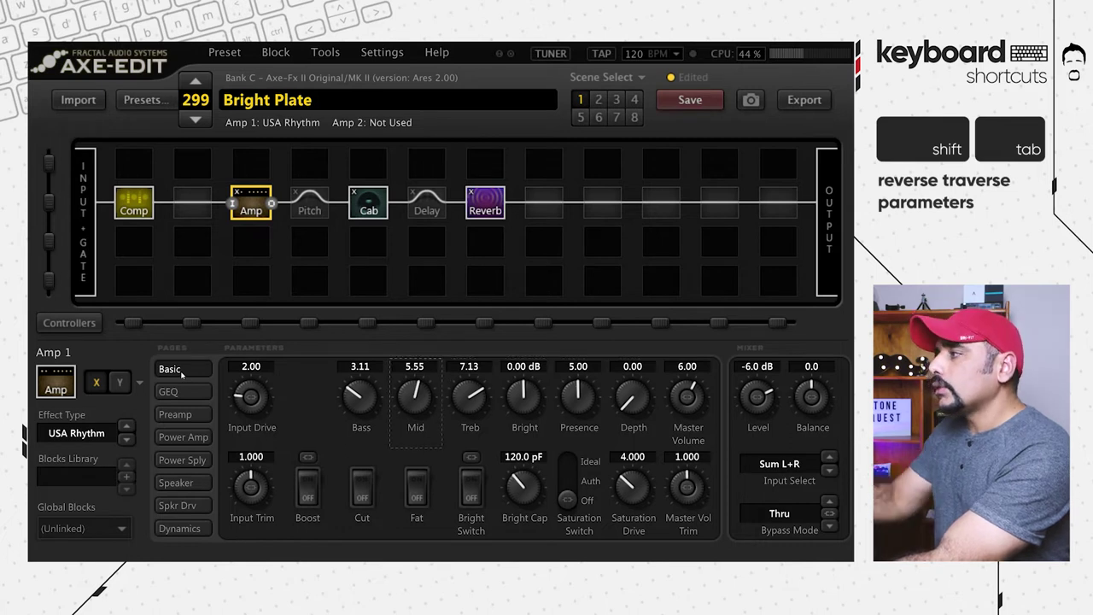
{"action": "key", "text": "shift+Tab"}
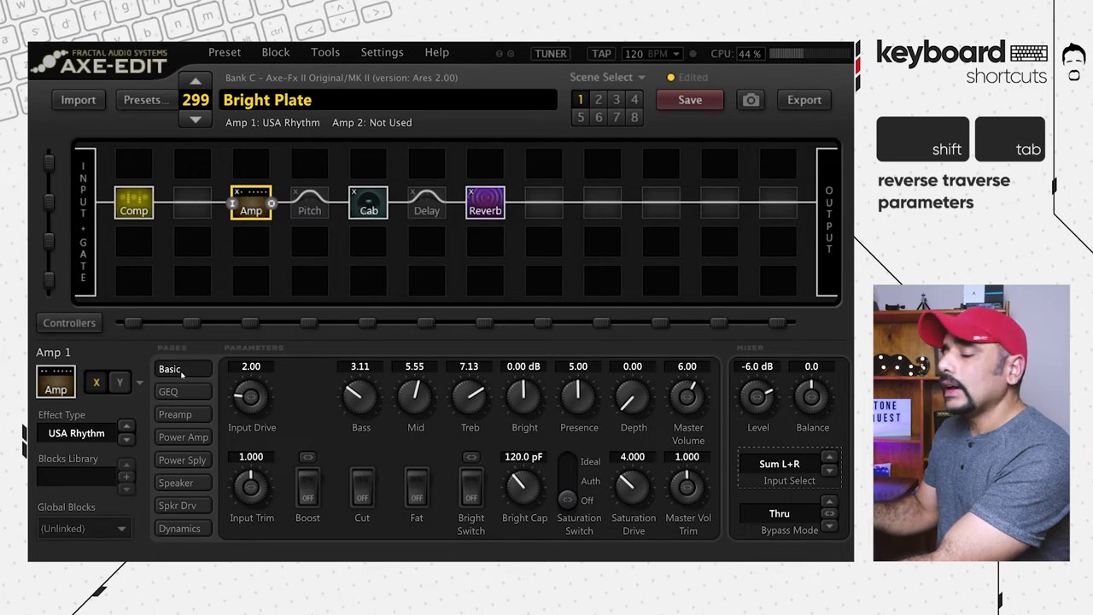
{"action": "key", "text": "Tab"}
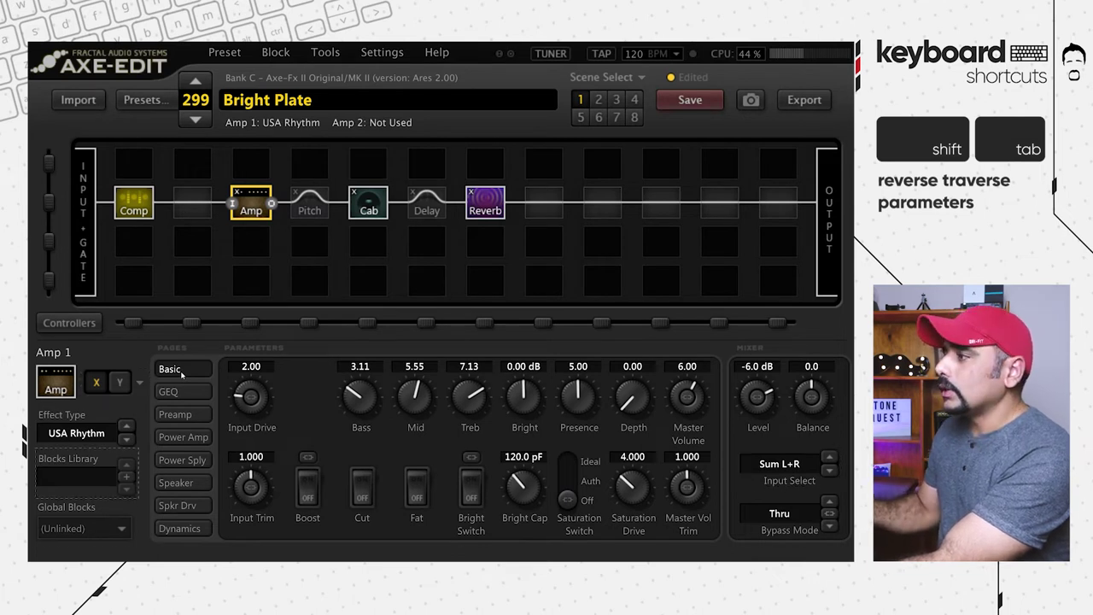
{"action": "key", "text": "shift+Tab"}
Select the Comp block and move its parameter focus backwards to Input Level.
{"action": "left_click", "coordinate": [134, 201]}
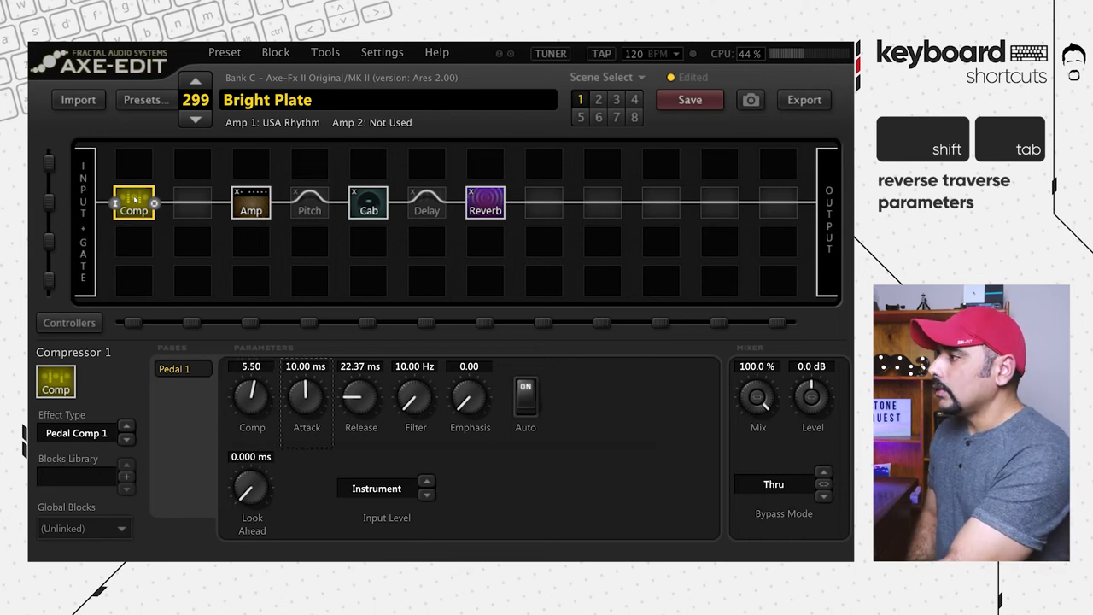
{"action": "key", "text": "shift+Tab"}
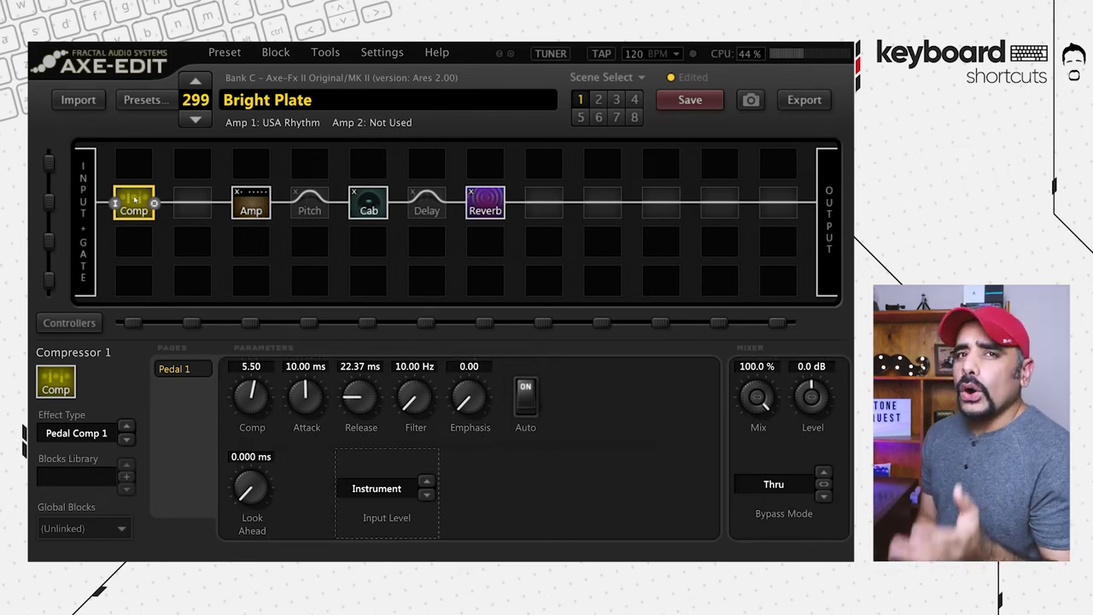
Copy the Amp block into the empty grid cell in row 1, column 8, and delete the copy.
{"action": "key", "text": "Right"}
{"action": "key", "text": "Right"}
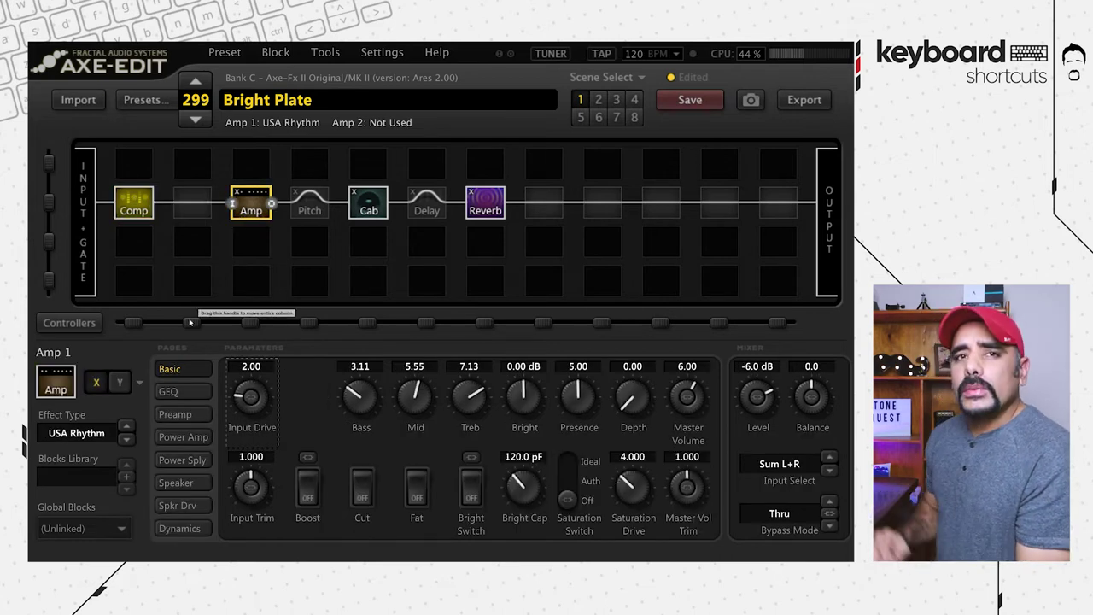
{"action": "key", "text": "Down"}
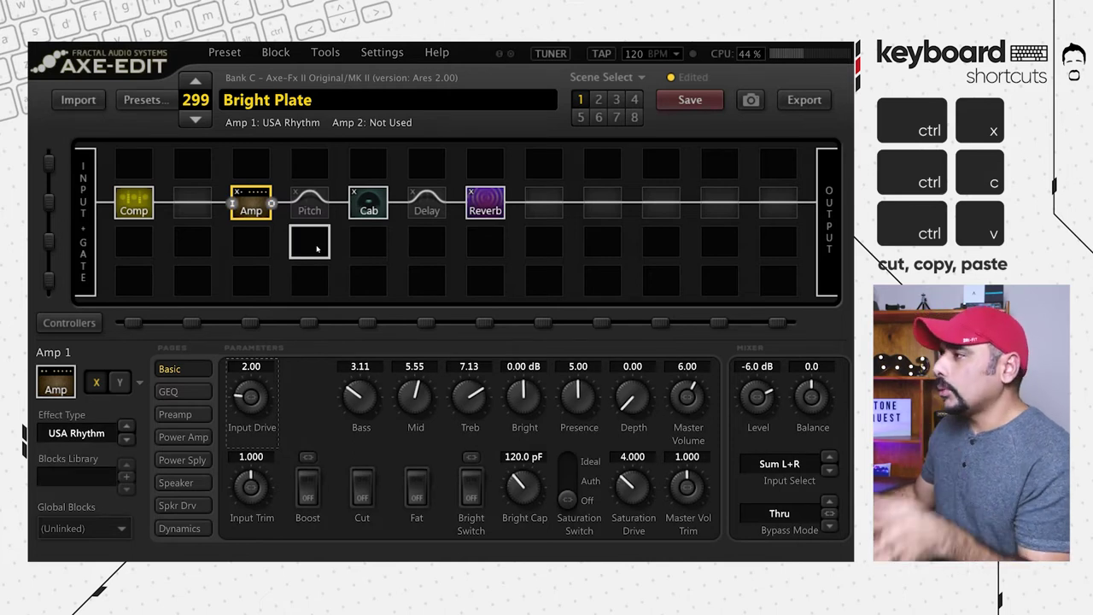
{"action": "left_click", "coordinate": [535, 175]}
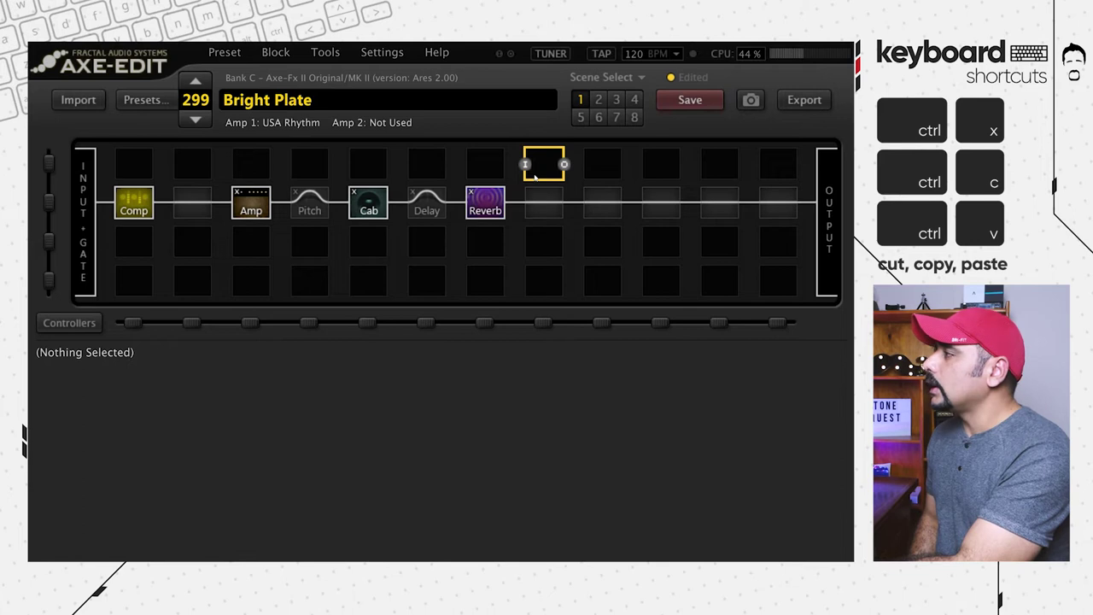
{"action": "key", "text": "ctrl+v"}
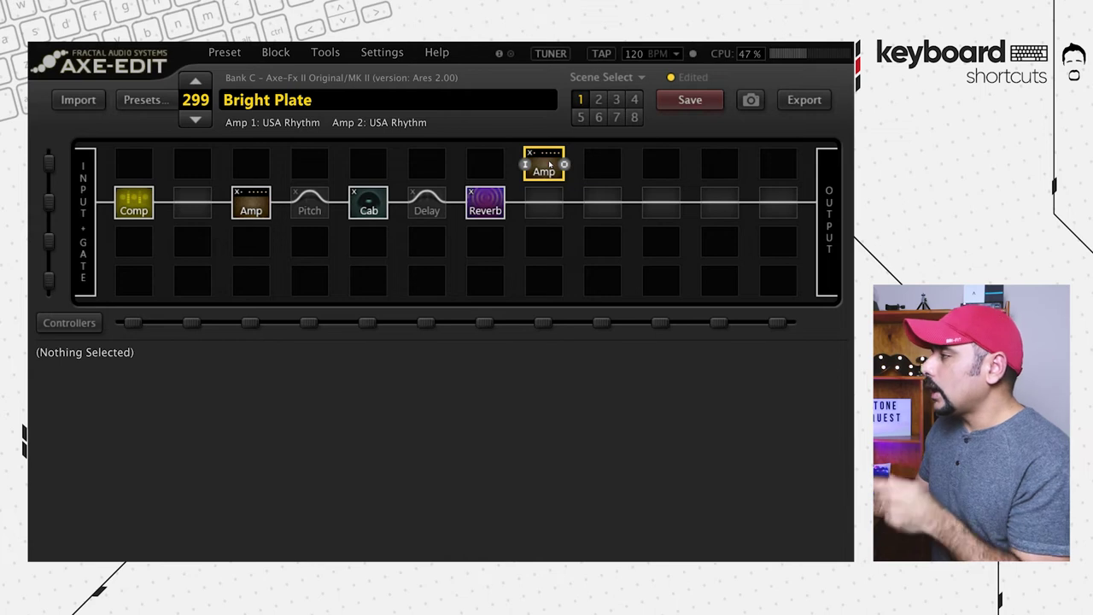
{"action": "key", "text": "Delete"}
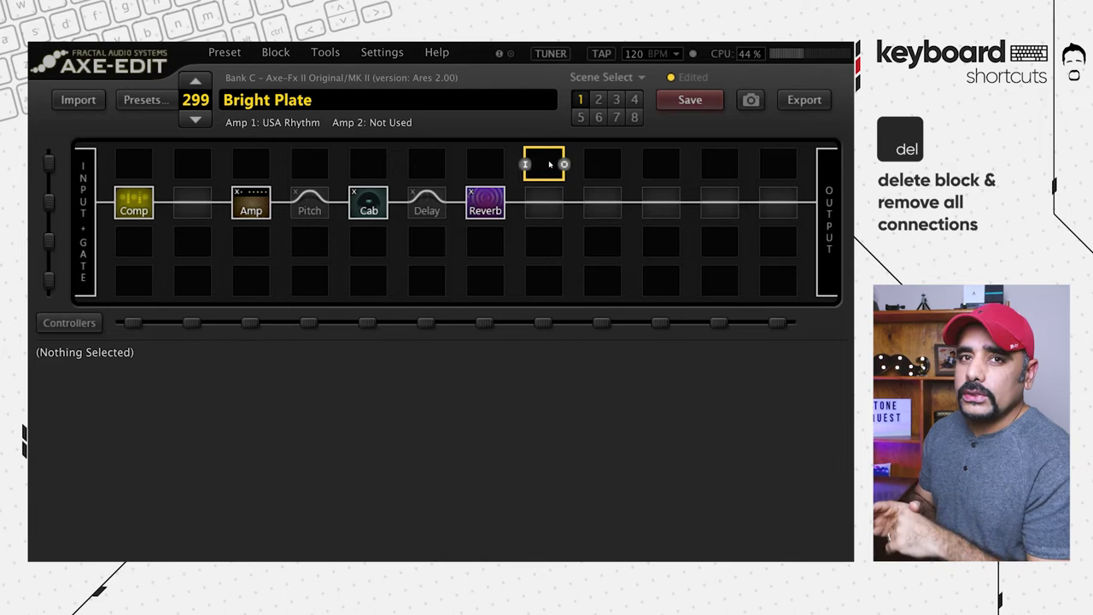
Add a Reverb 2 block in the cell above the existing Reverb and wire it in parallel between Delay and the following shunt.
{"action": "right_click", "coordinate": [486, 166]}
{"action": "mouse_move", "coordinate": [535, 275]}
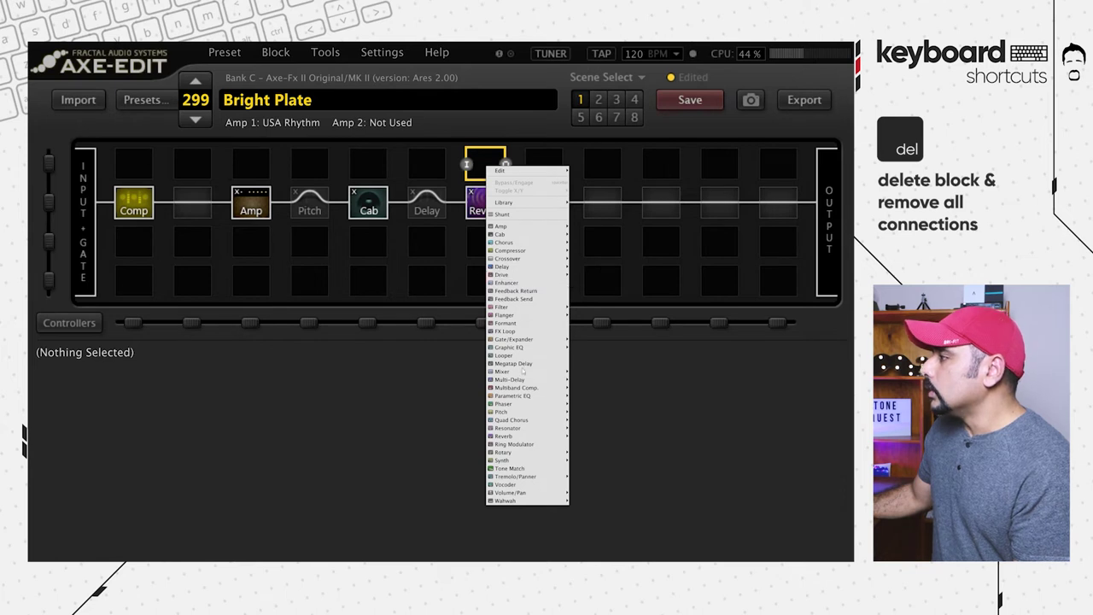
{"action": "mouse_move", "coordinate": [524, 436]}
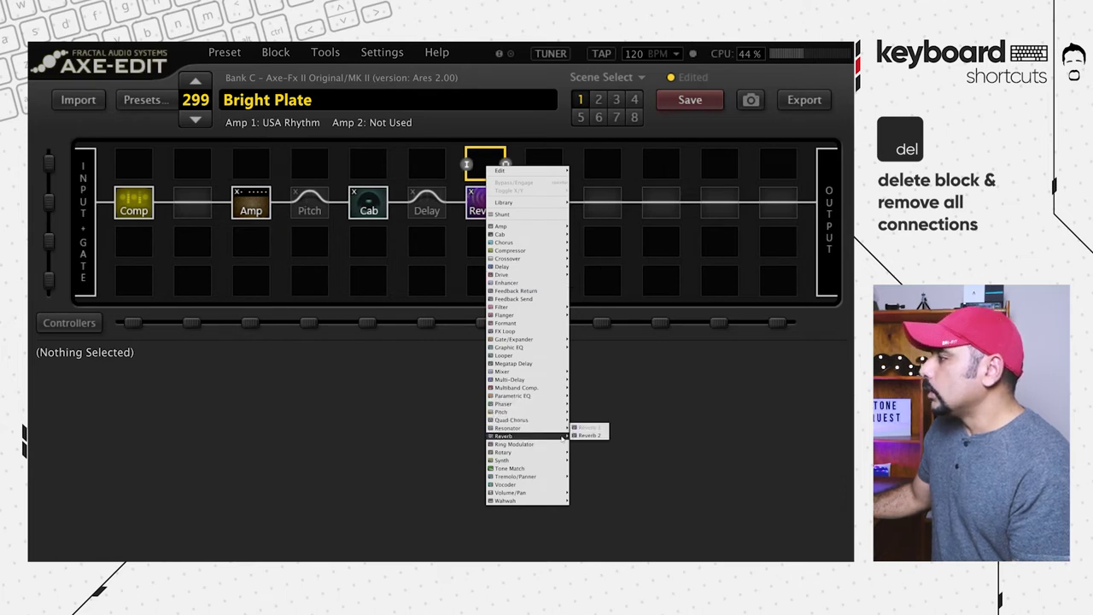
{"action": "left_click", "coordinate": [589, 435]}
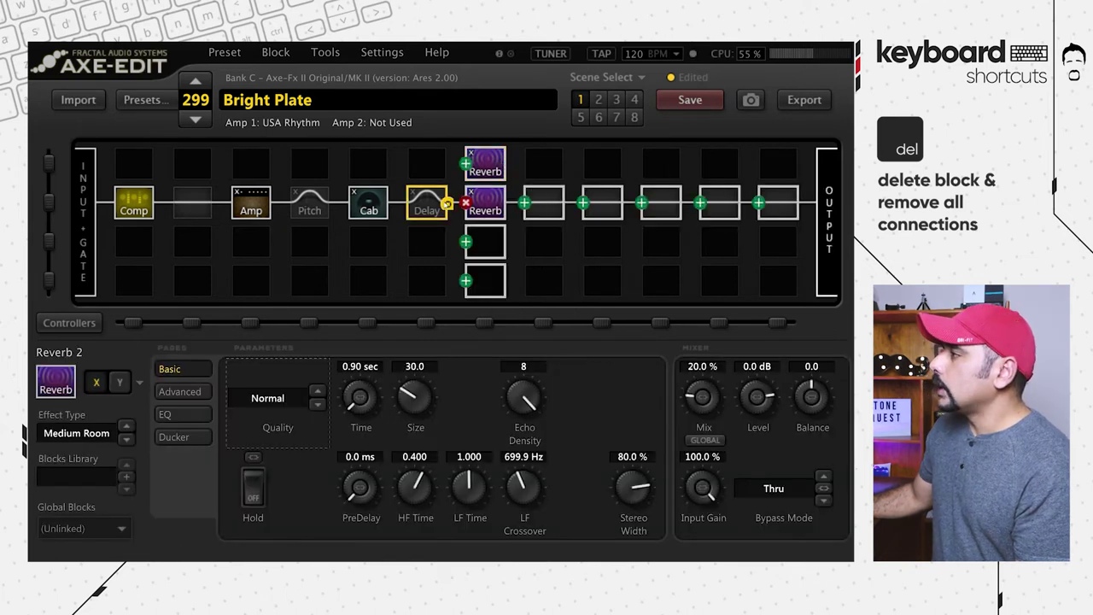
{"action": "key", "text": "Delete"}
{"action": "left_click_drag", "start_coordinate": [525, 203], "coordinate": [487, 171]}
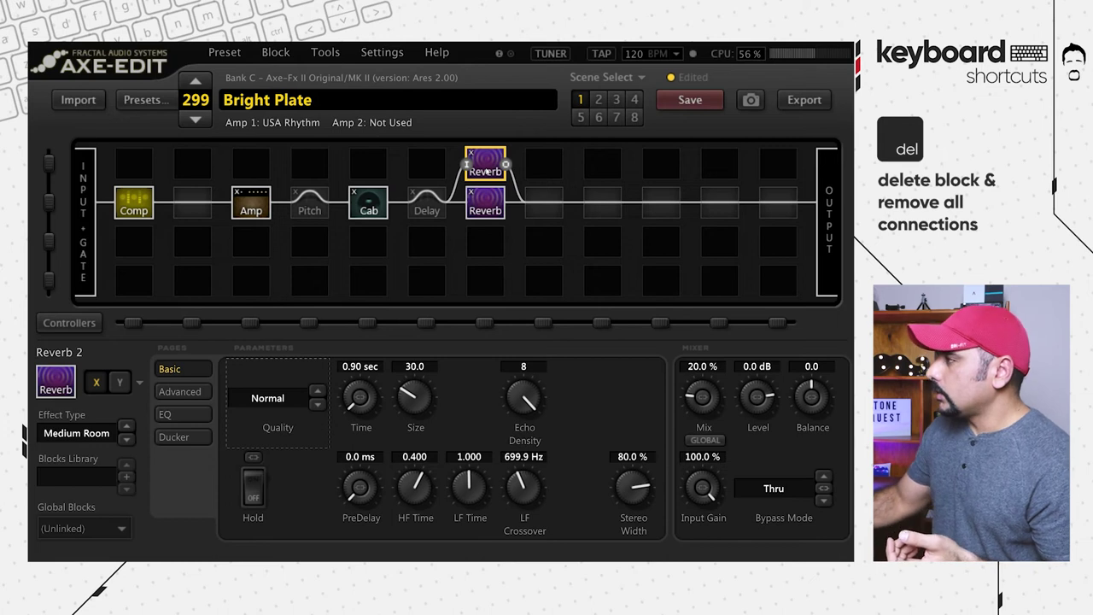
Delete the Reverb 2 block together with all its connections.
{"action": "key", "text": "Delete"}
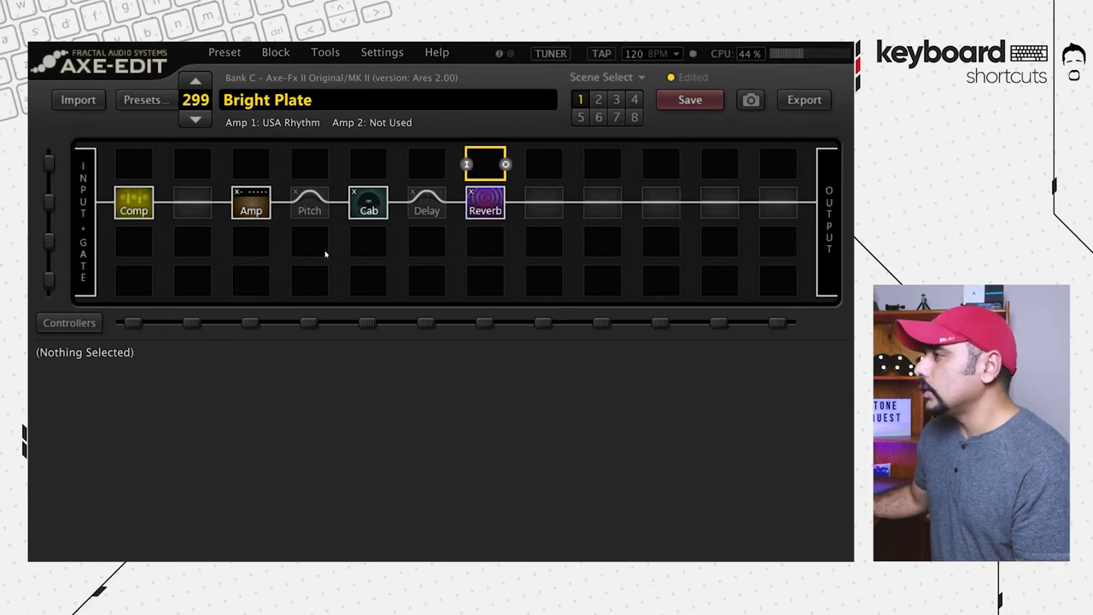
Open the Block Library save dialog for the Amp block and dismiss it without saving.
{"action": "left_click", "coordinate": [250, 213]}
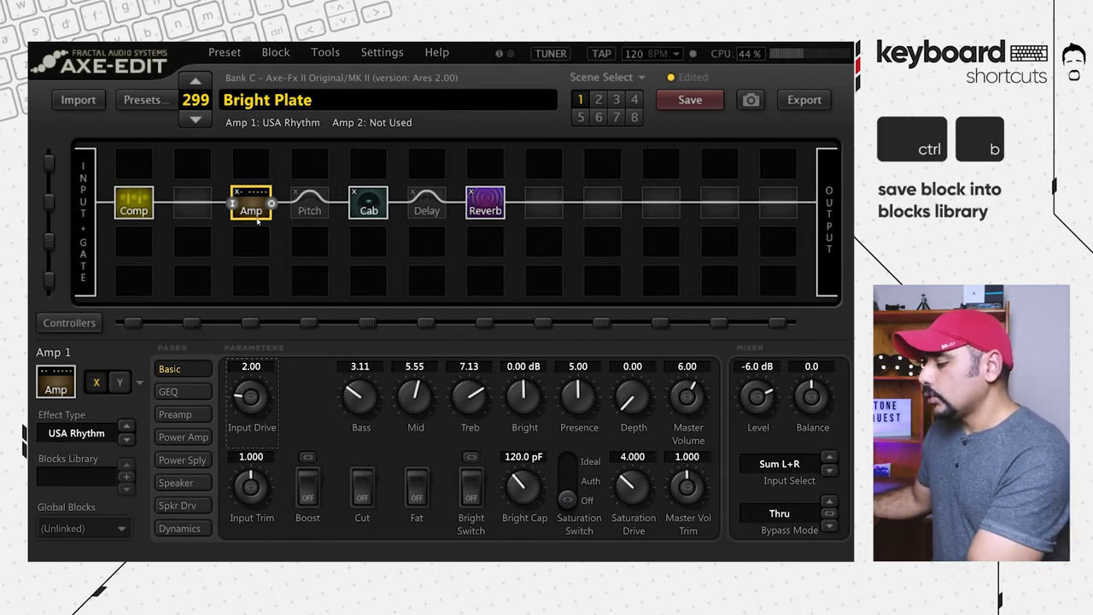
{"action": "key", "text": "ctrl+b"}
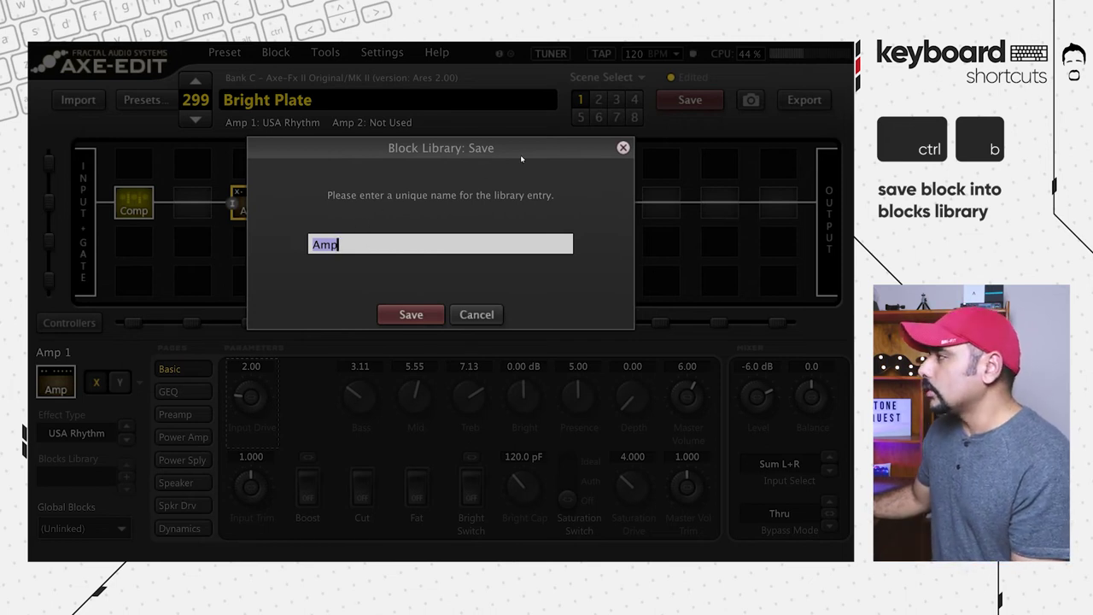
{"action": "left_click", "coordinate": [623, 148]}
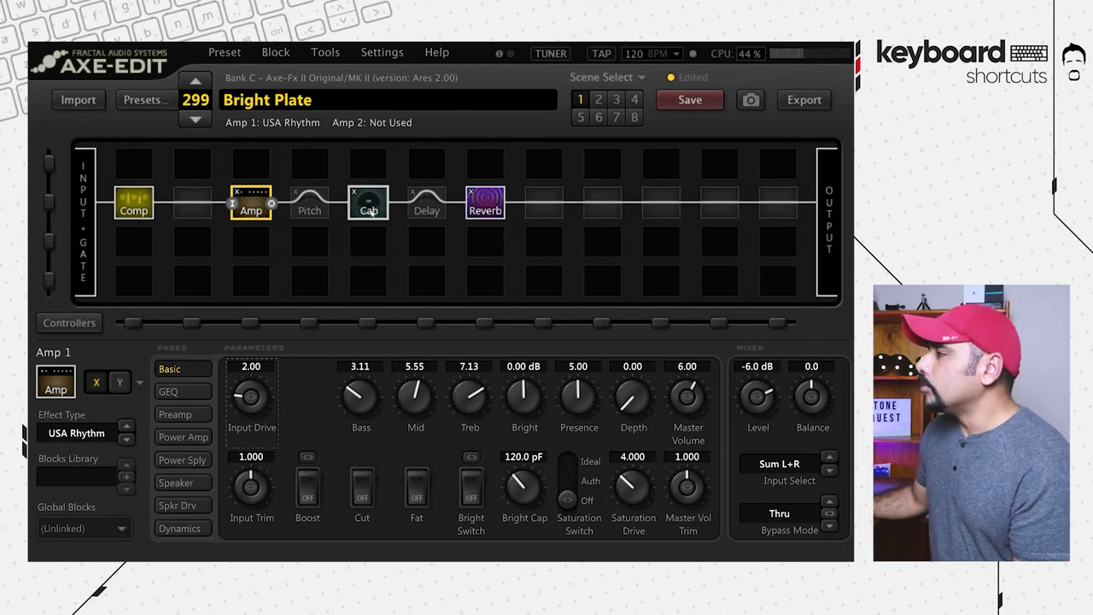
Insert Reverb 2 in the empty cell above the existing Reverb and connect it in parallel from Delay to the next shunt.
{"action": "left_click", "coordinate": [480, 172]}
{"action": "right_click", "coordinate": [480, 171]}
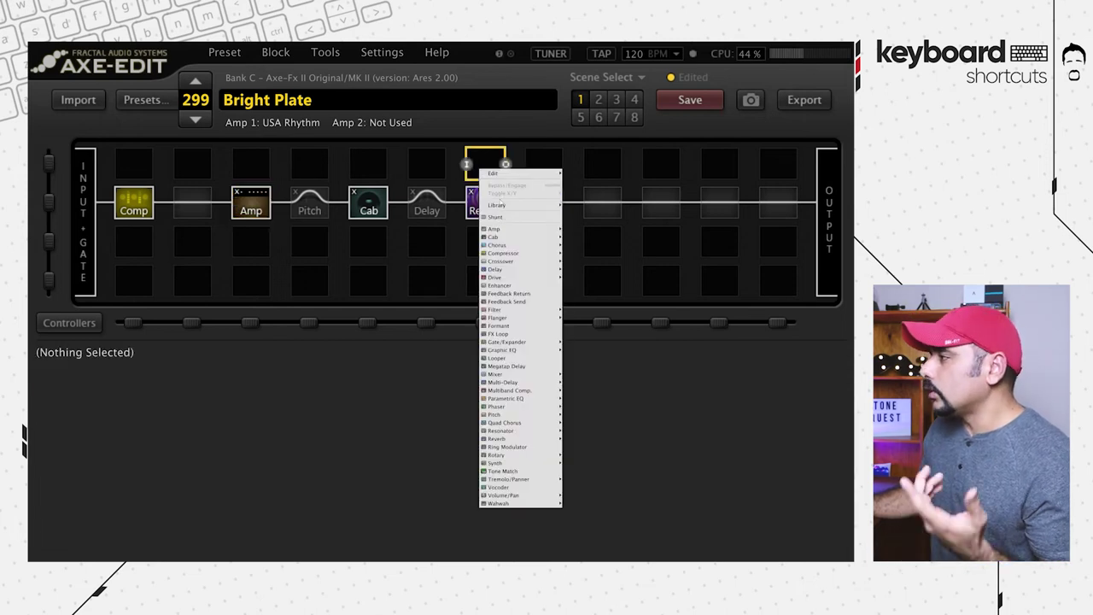
{"action": "mouse_move", "coordinate": [521, 416]}
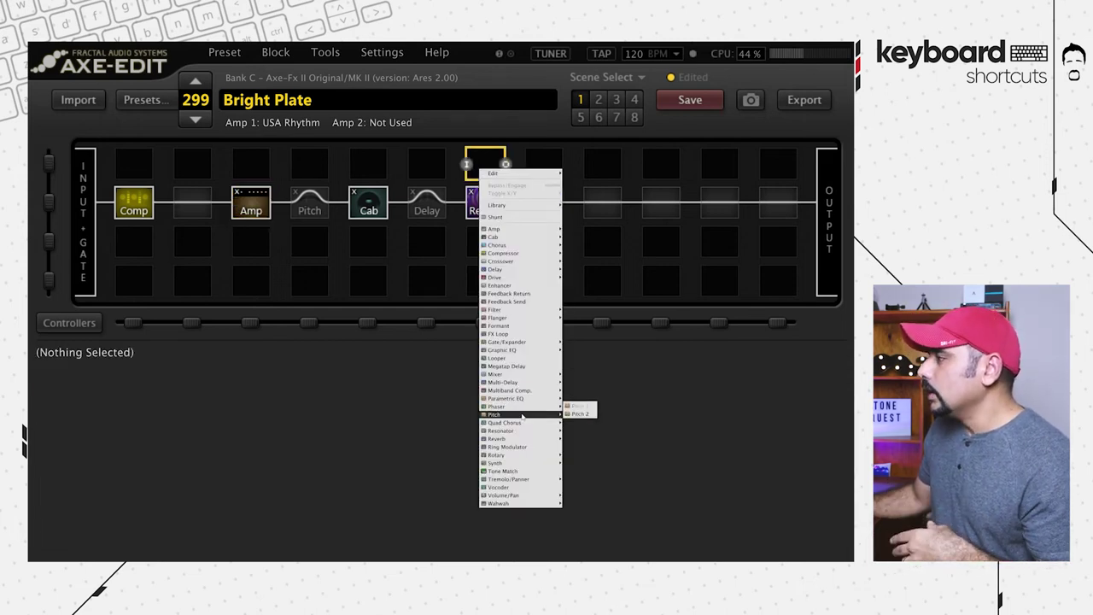
{"action": "left_click", "coordinate": [569, 439]}
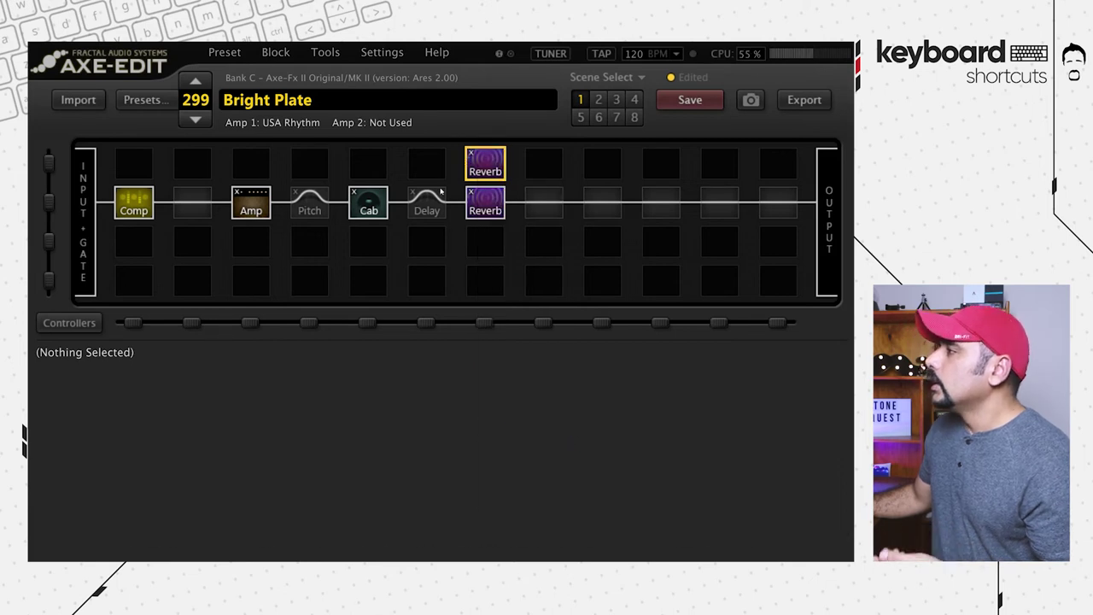
{"action": "left_click_drag", "start_coordinate": [445, 201], "coordinate": [526, 200]}
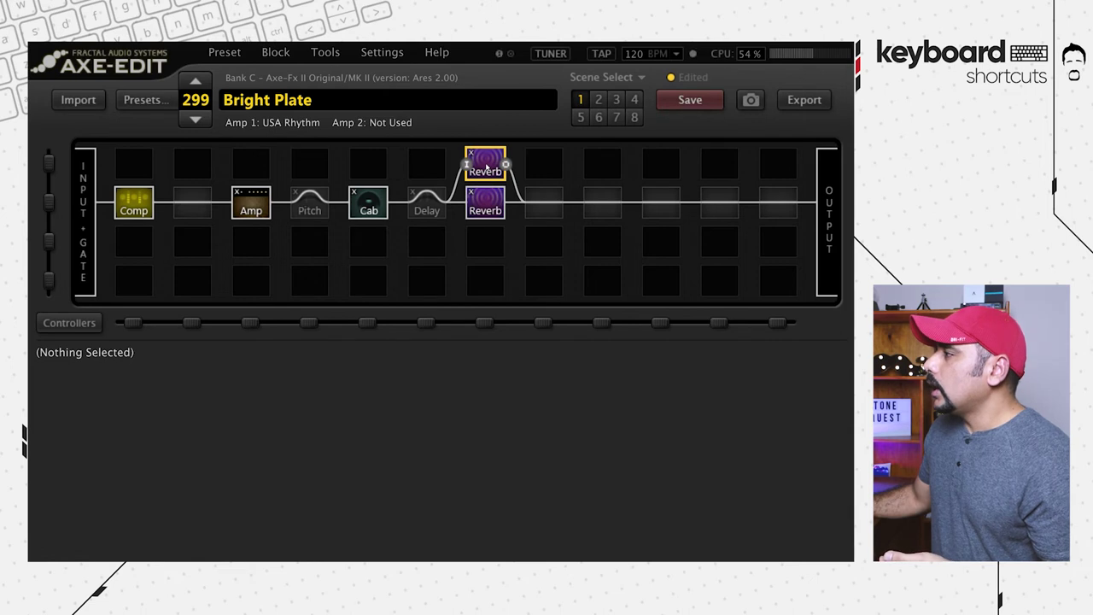
Delink the Reverb 2 block from its connections and delete it from the grid.
{"action": "left_click", "coordinate": [497, 170]}
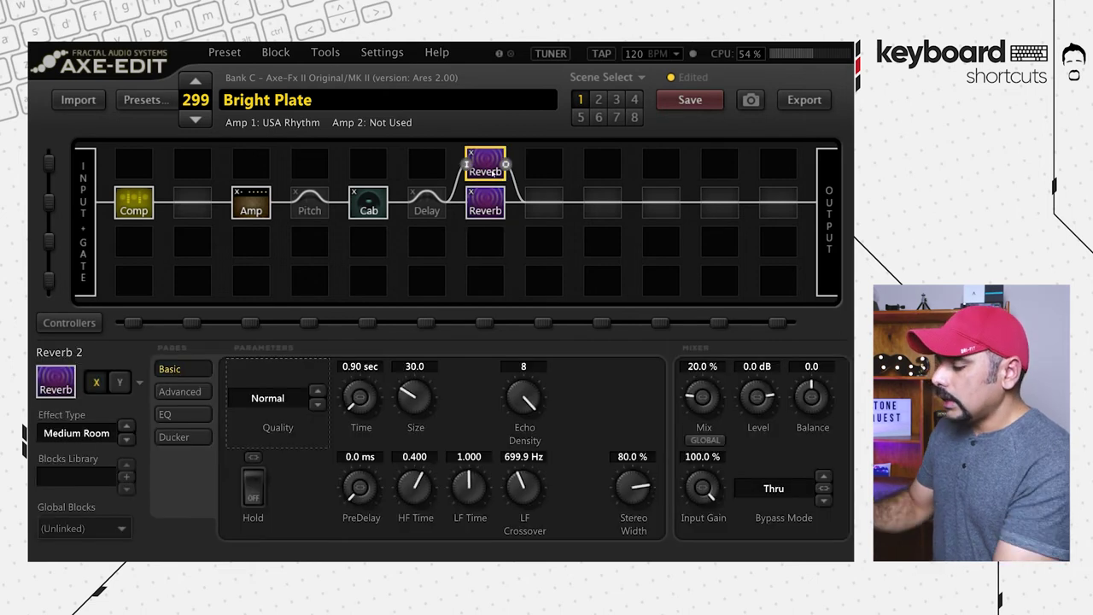
{"action": "key", "text": "ctrl+d"}
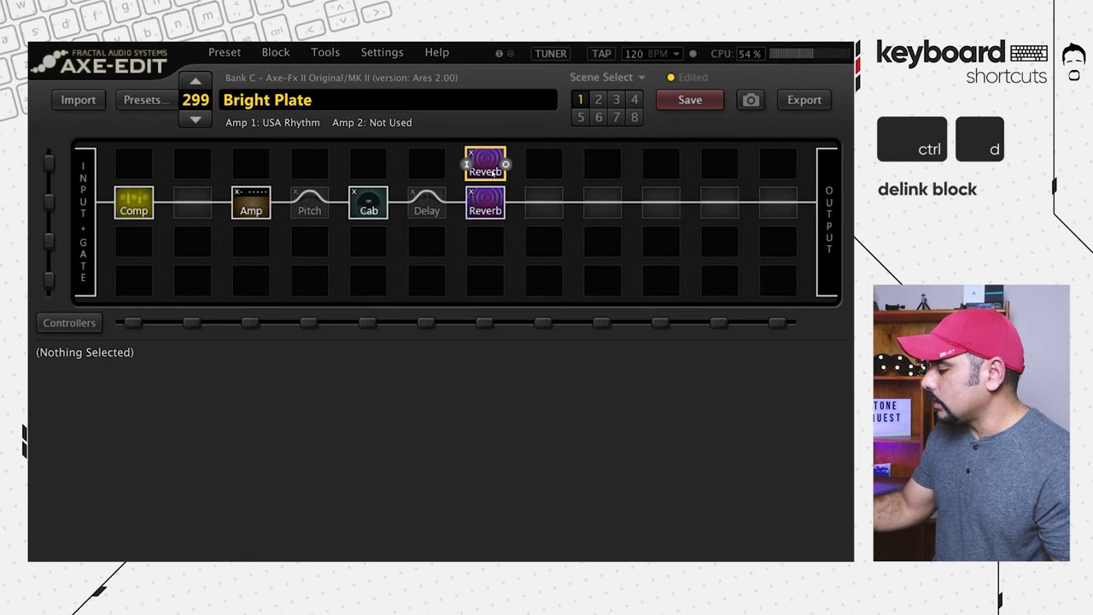
{"action": "key", "text": "Delete"}
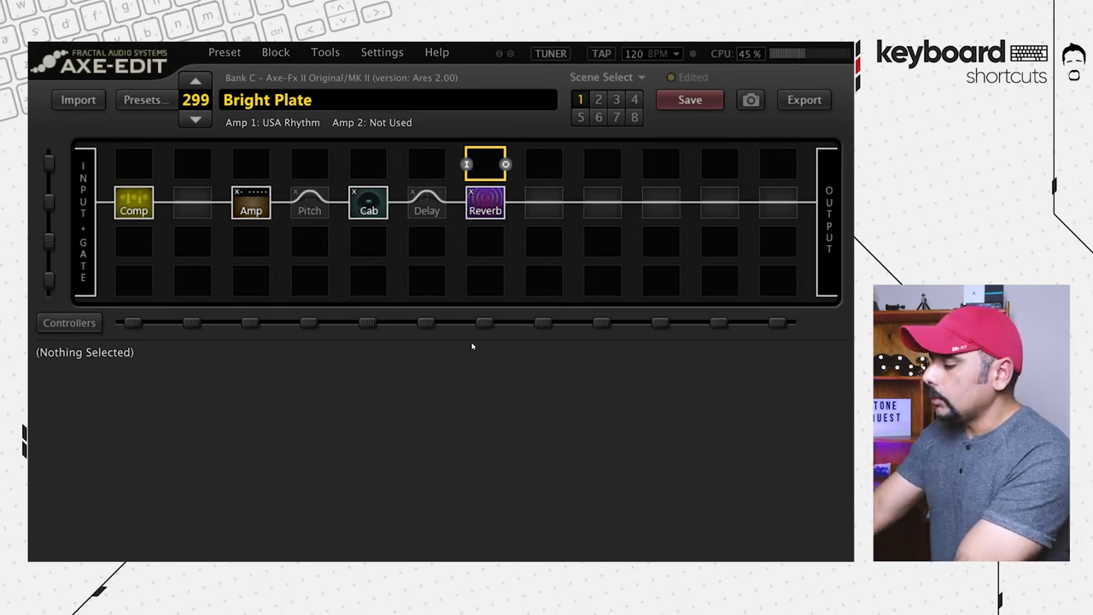
Switch the preset to scene 2, on to scene 8, and back to scene 1.
{"action": "key", "text": "ctrl+2"}
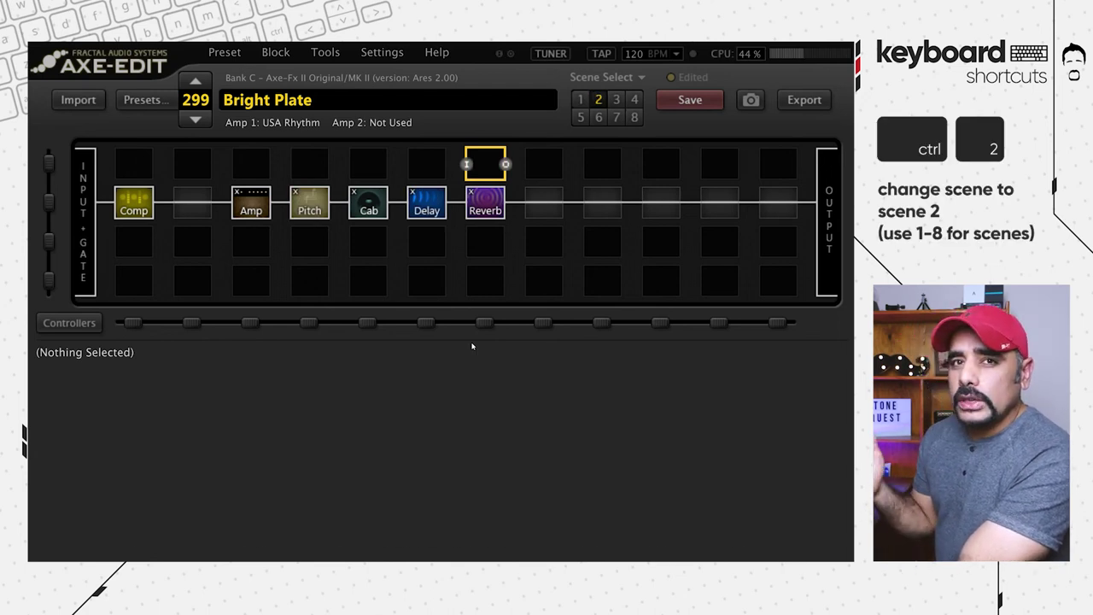
{"action": "key", "text": "ctrl+8"}
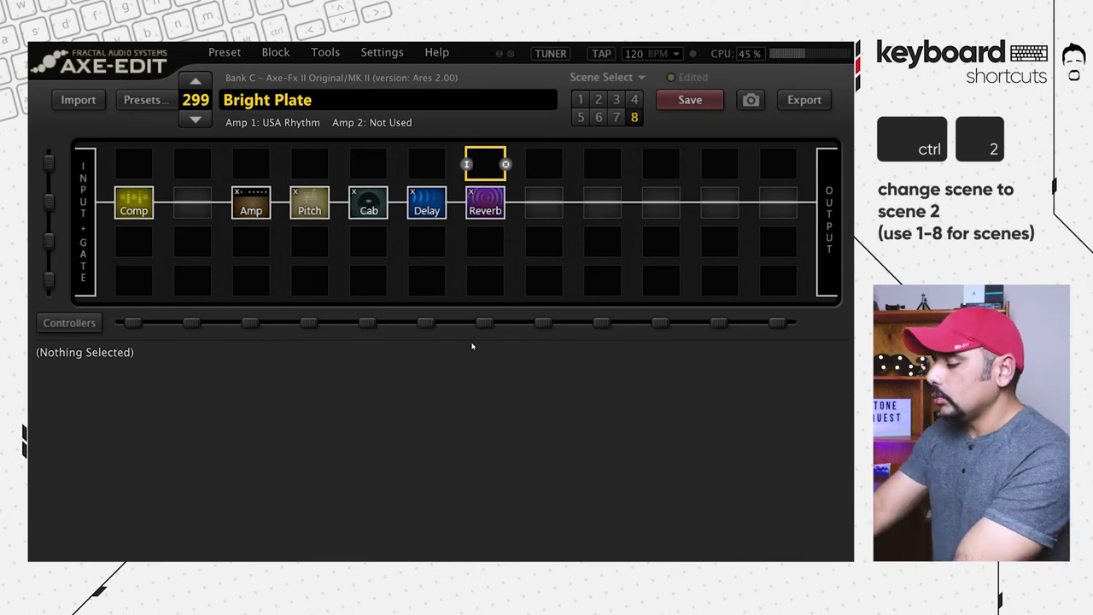
{"action": "key", "text": "ctrl+1"}
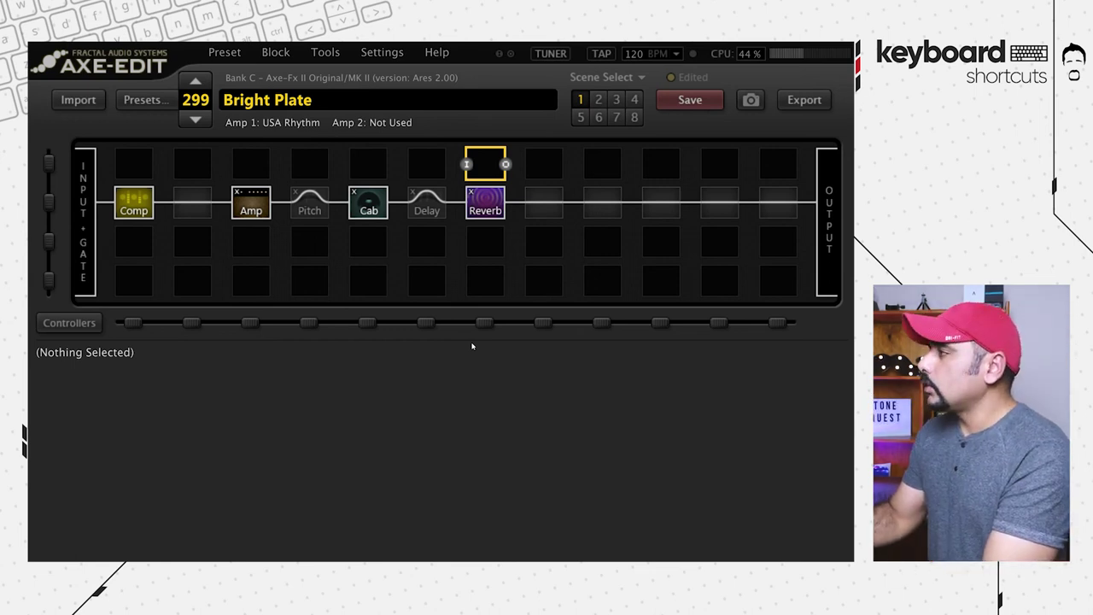
Open the file dialog for creating a new preset from a template and dismiss it without choosing one.
{"action": "key", "text": "ctrl+n"}
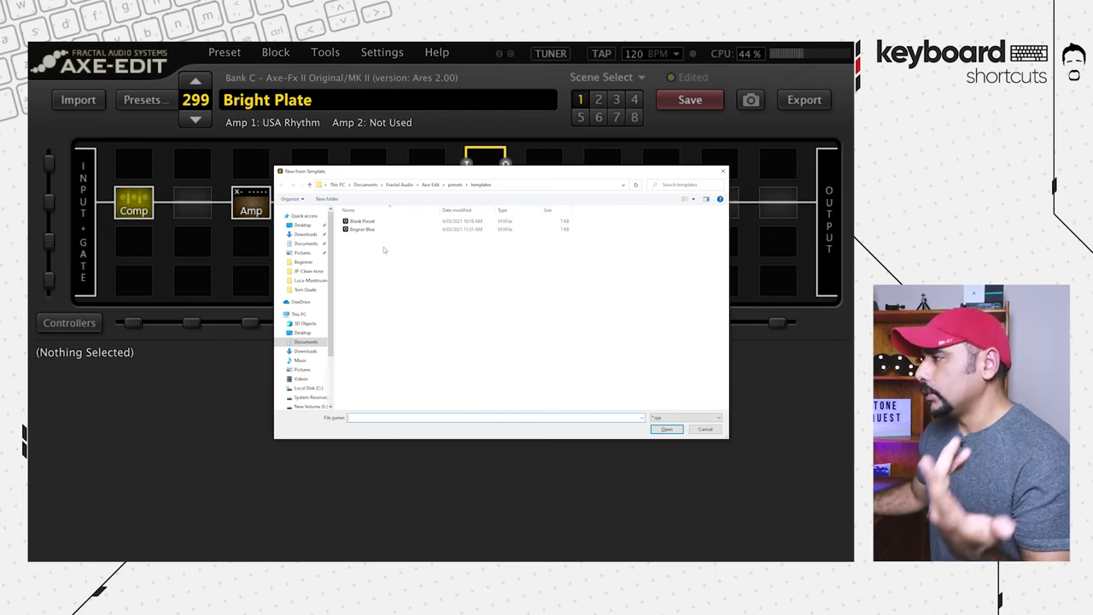
{"action": "left_click", "coordinate": [705, 429]}
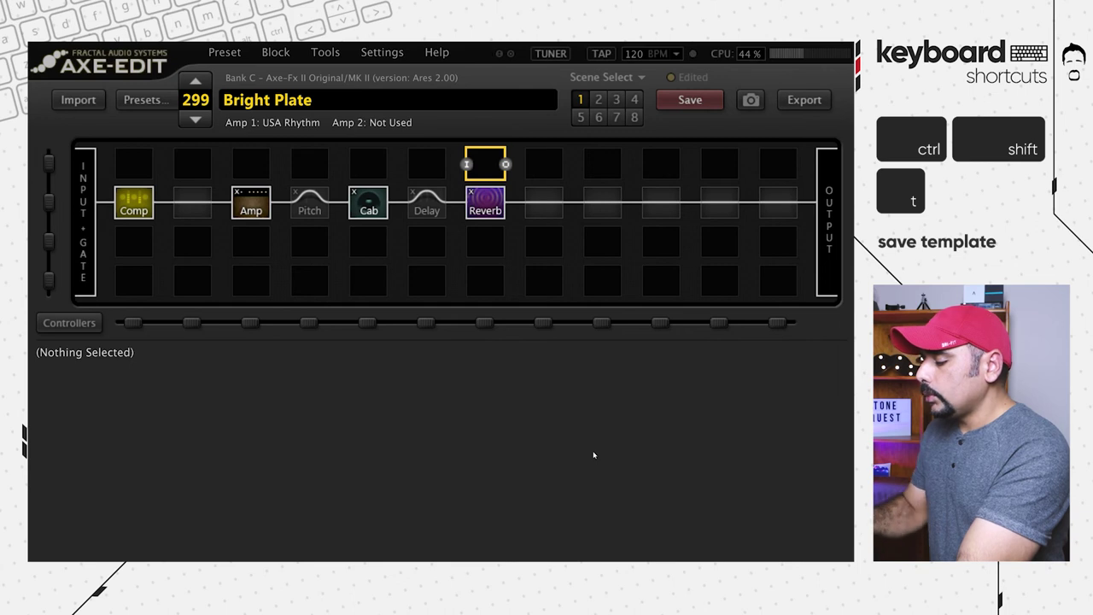
Save the current preset as a template named Bright Plate and save the preset itself.
{"action": "key", "text": "ctrl+shift+t"}
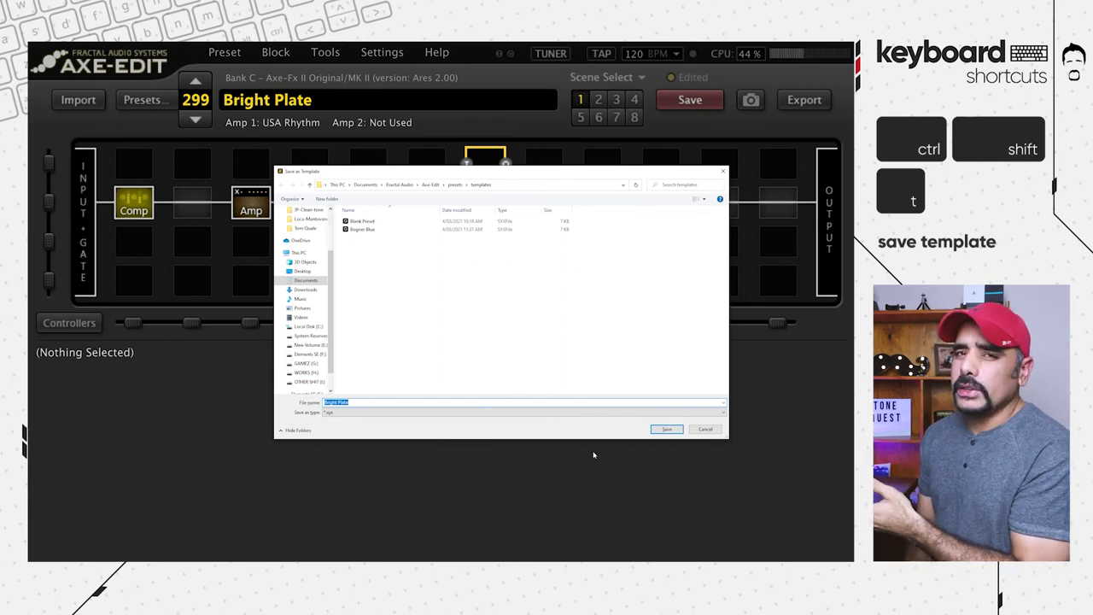
{"action": "key", "text": "Return"}
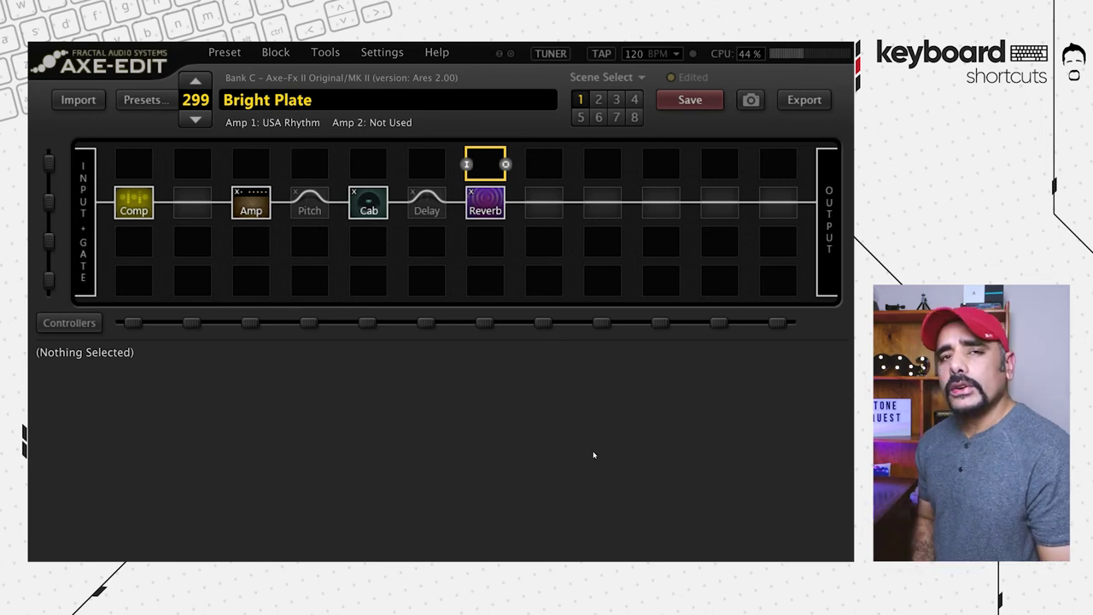
{"action": "key", "text": "ctrl+s"}
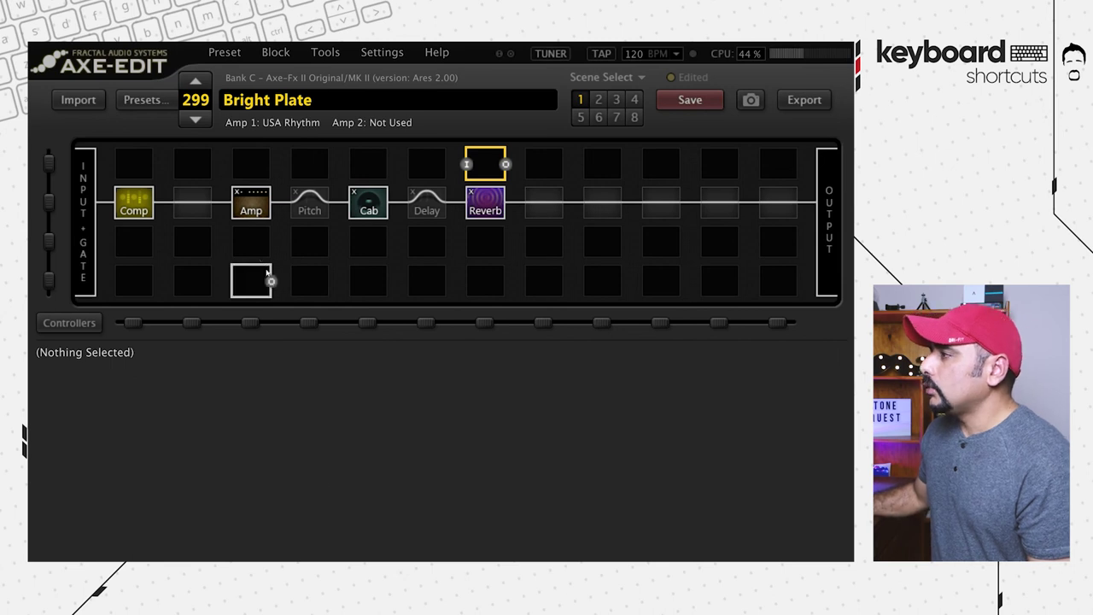
Set the Amp 1 block's Input Drive to 7.80 and reset the preset to discard the edit.
{"action": "left_click", "coordinate": [251, 203]}
{"action": "left_click_drag", "start_coordinate": [237, 401], "coordinate": [264, 392]}
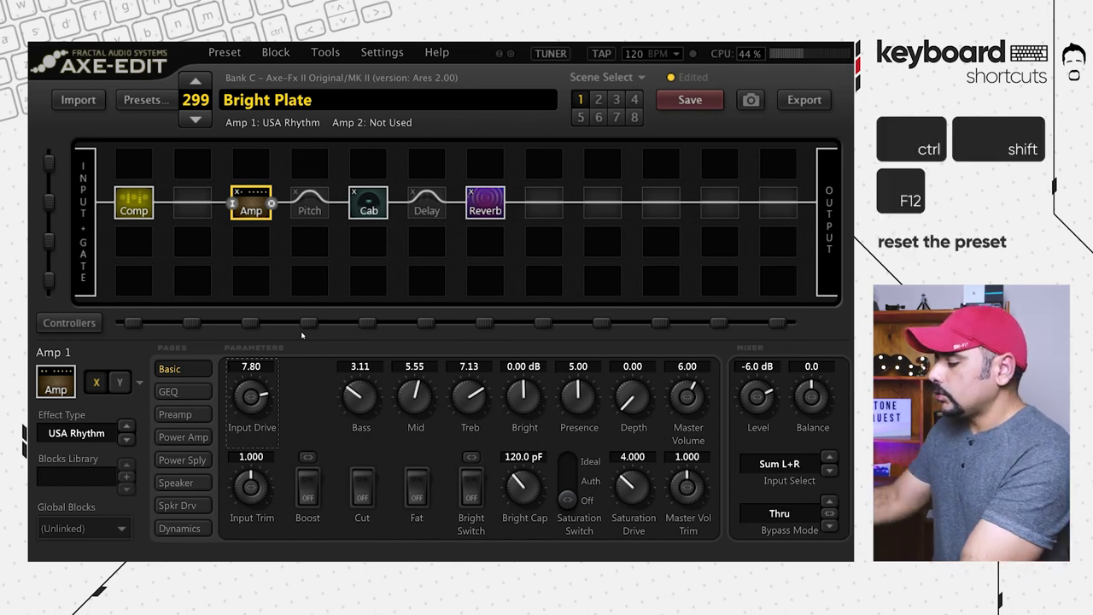
{"action": "key", "text": "ctrl+shift+F12"}
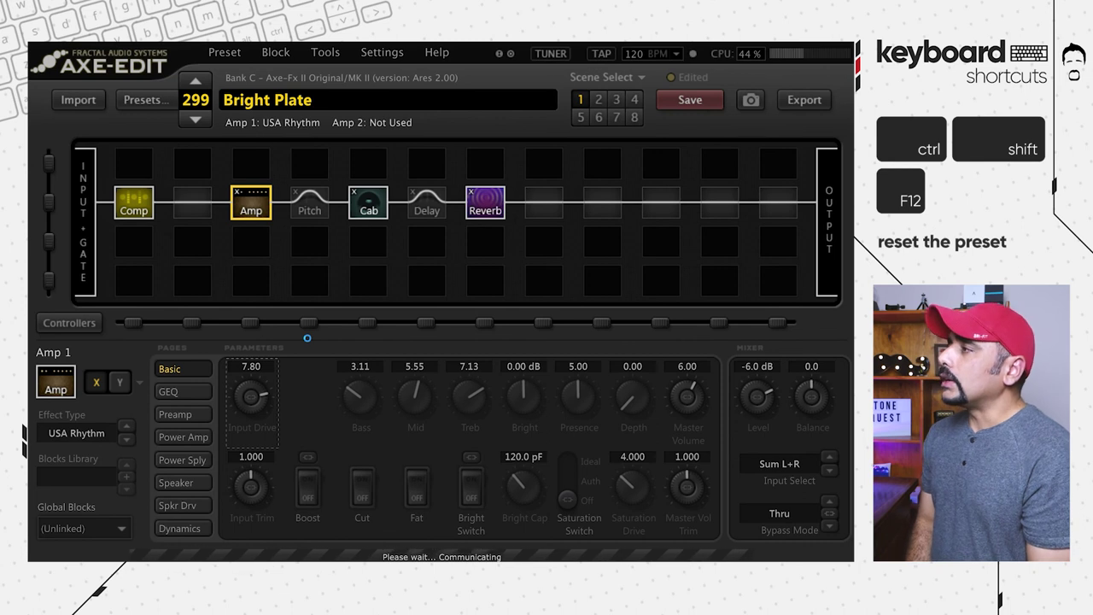
{"action": "left_click", "coordinate": [246, 205]}
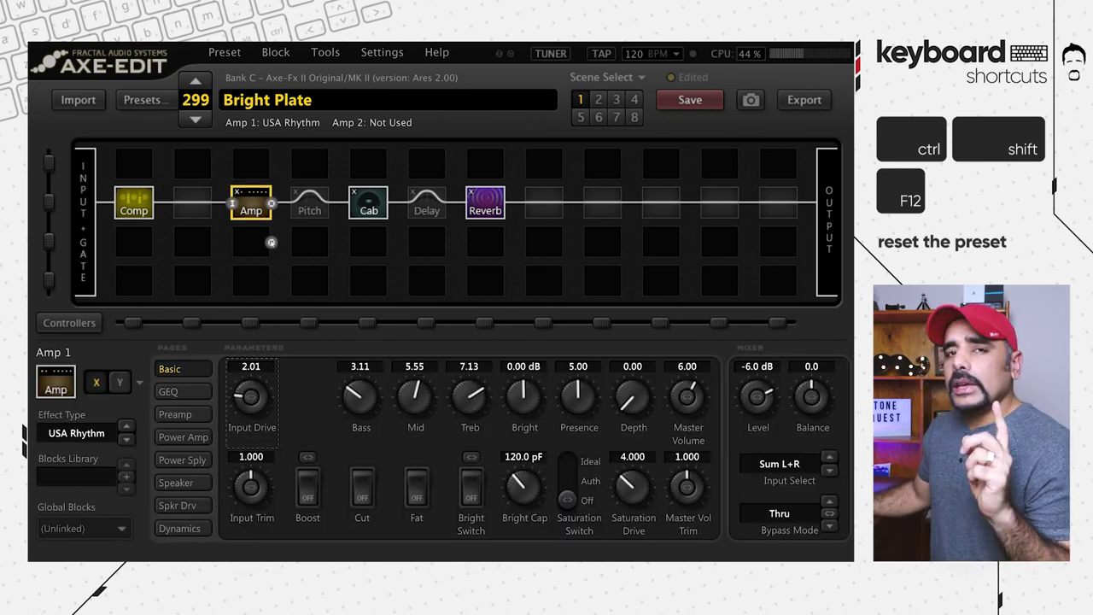